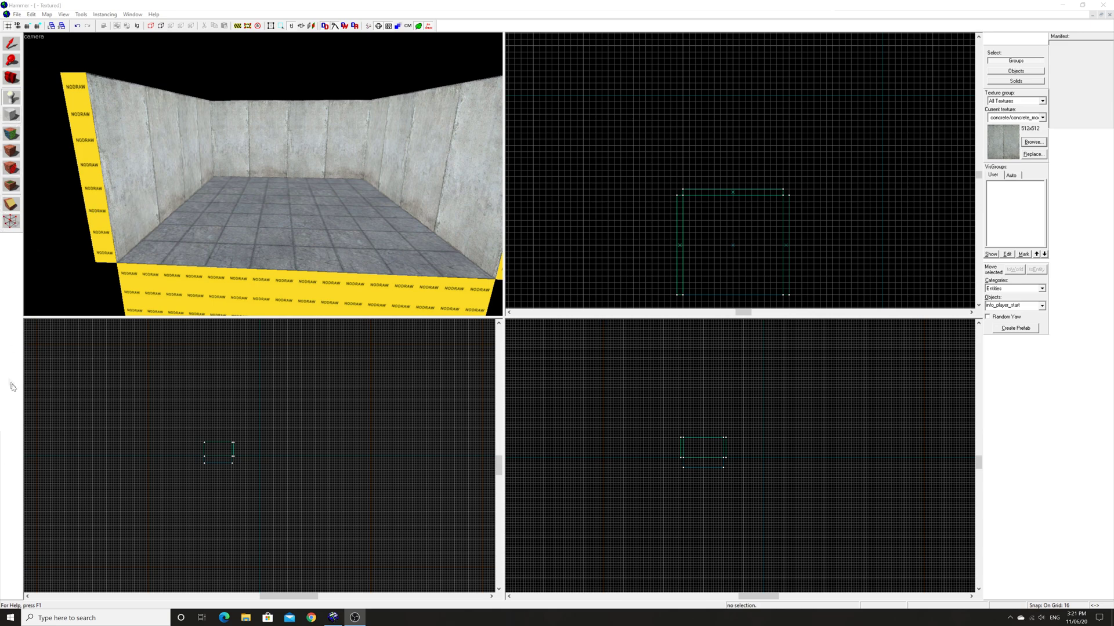
Place a prop_static entity on the room's floor.
click(1003, 307)
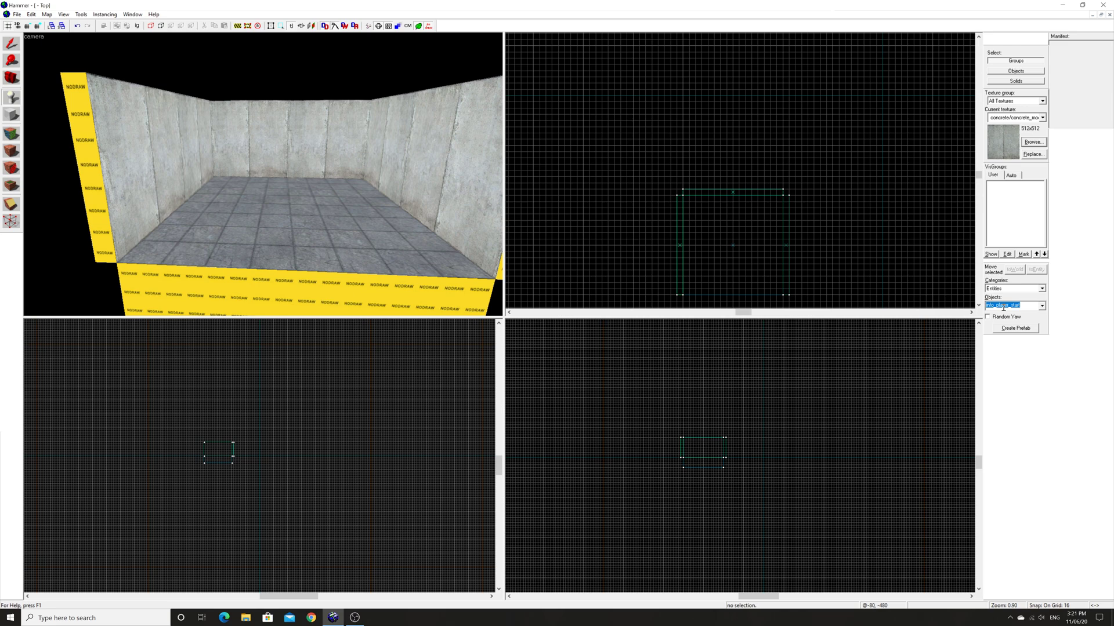
text(prop)
click(999, 378)
click(302, 200)
key(shift+s)
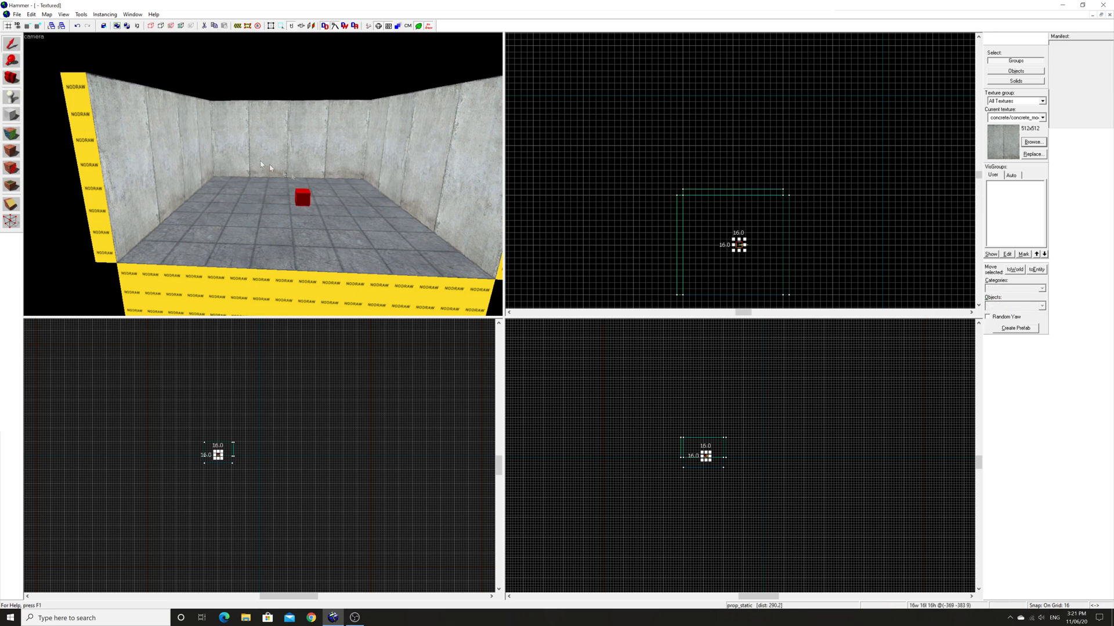
Set the prop_static's world model to models/props/portal_cleanser_1.mdl and apply the change.
double_click(303, 201)
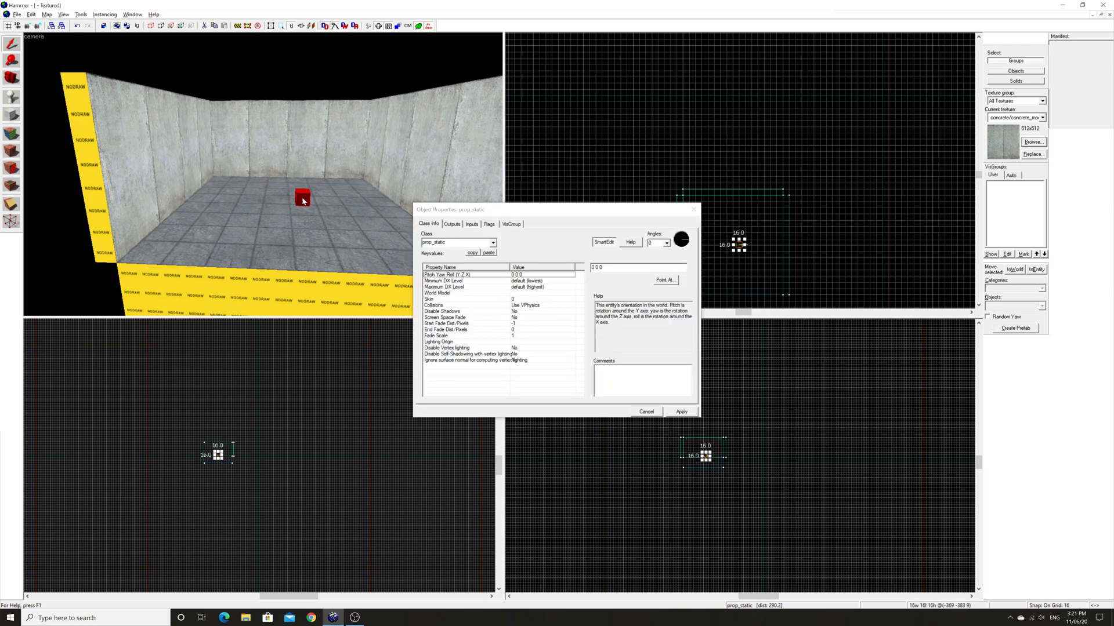
click(564, 293)
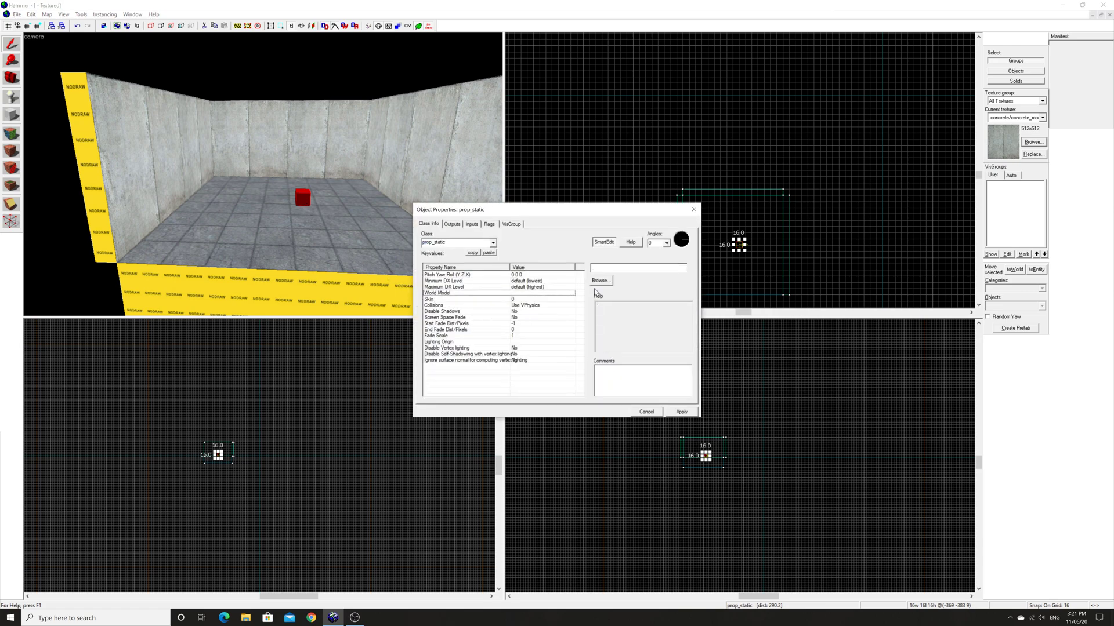
click(600, 282)
text(c)
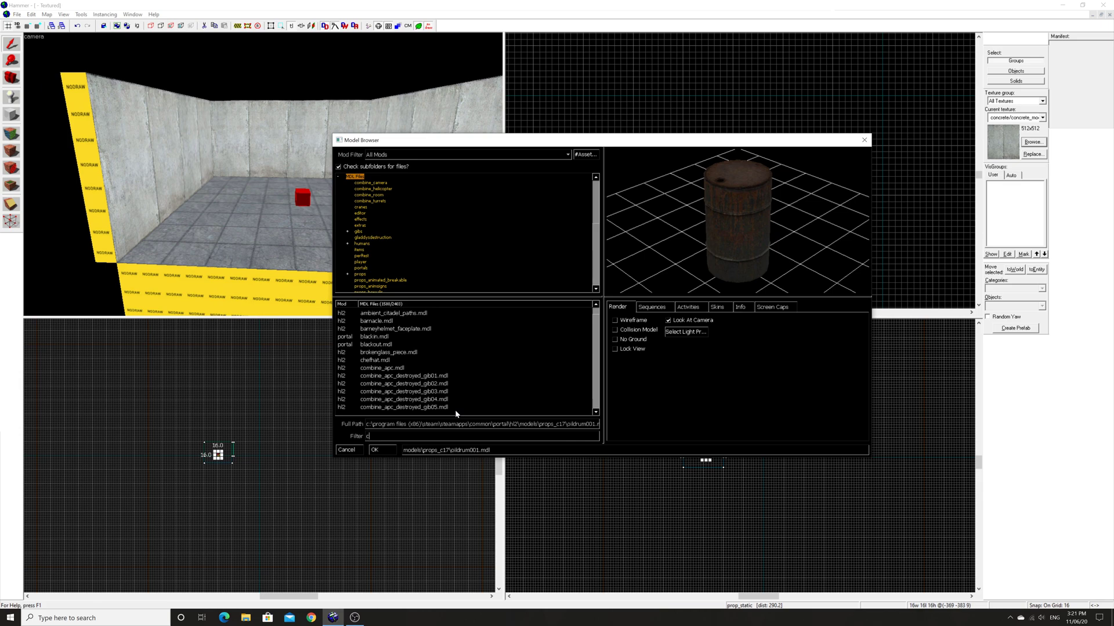
text(lea)
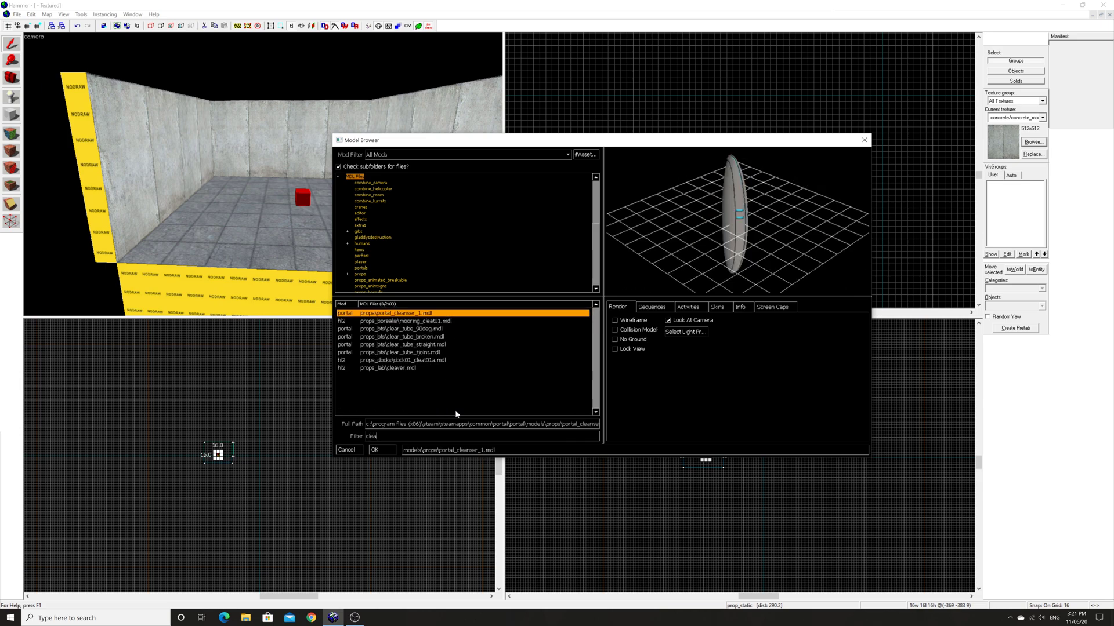
double_click(416, 315)
click(682, 412)
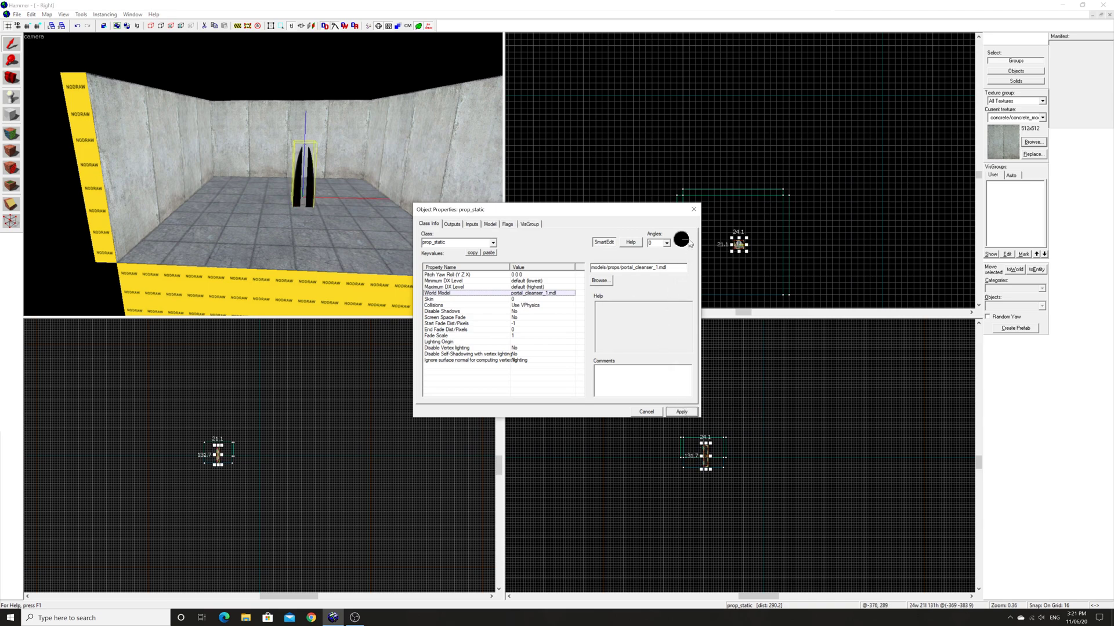
click(694, 210)
Rotate the cleanser prop around the Z axis so its flat back faces the room's right-hand wall.
click(80, 14)
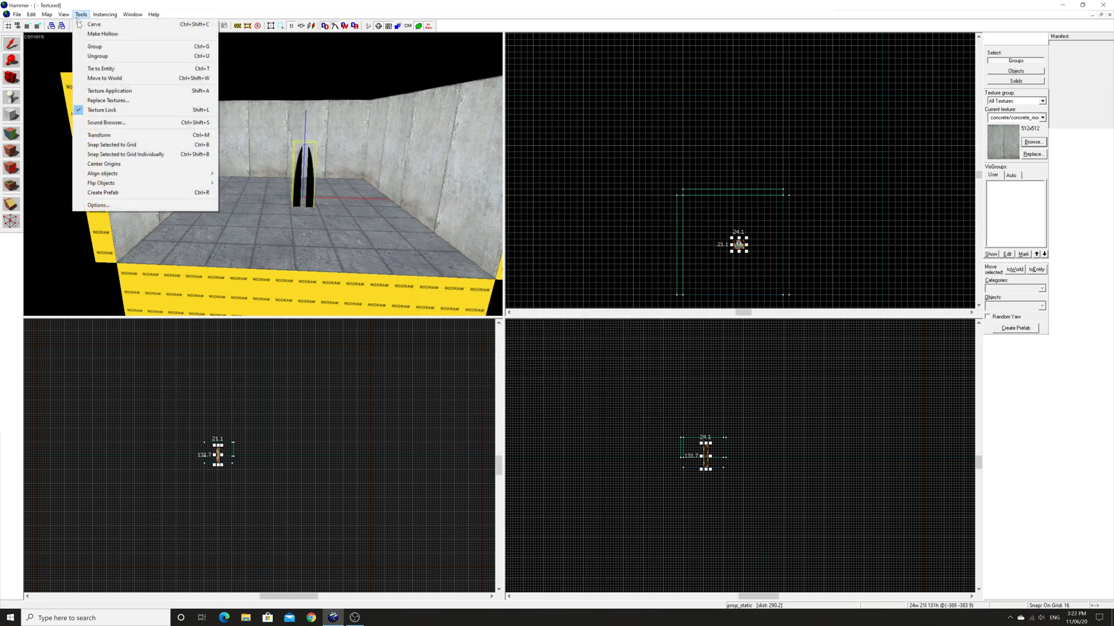
click(98, 135)
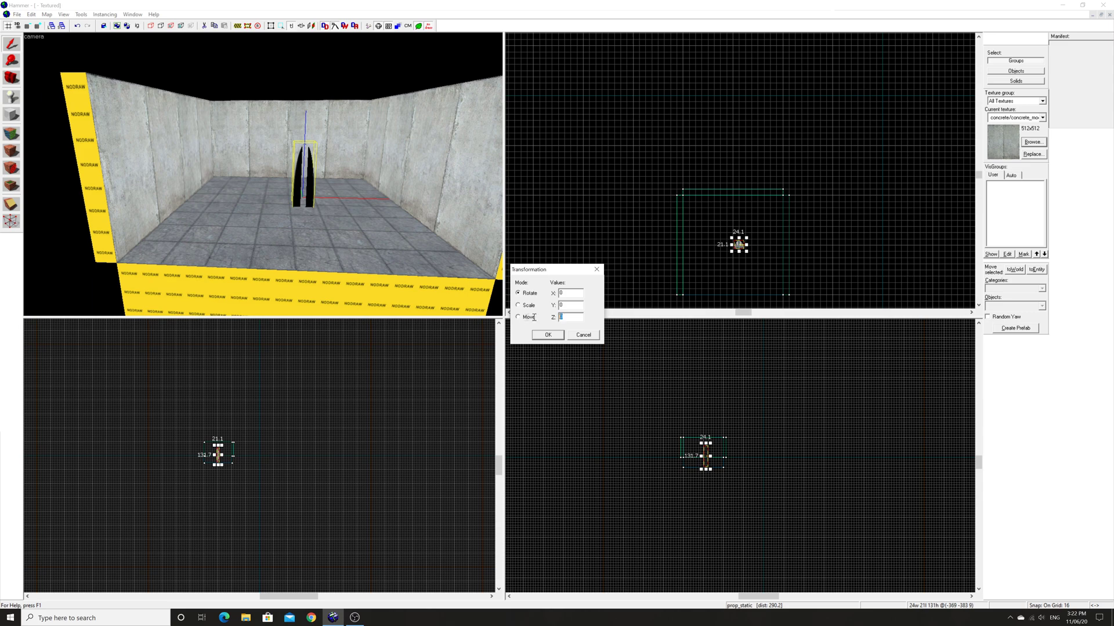
key(Return)
Move the cleanser prop flush against the right-hand wall using a finer grid, and raise it to stand on the floor.
scroll(745, 251, up, 3)
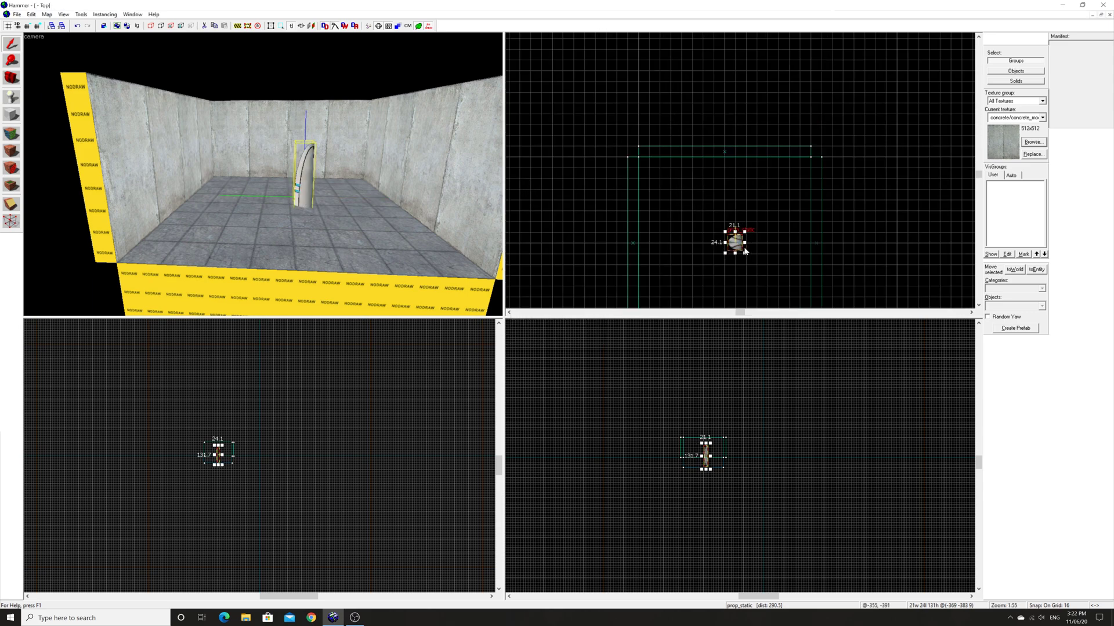
drag(742, 250, 803, 244)
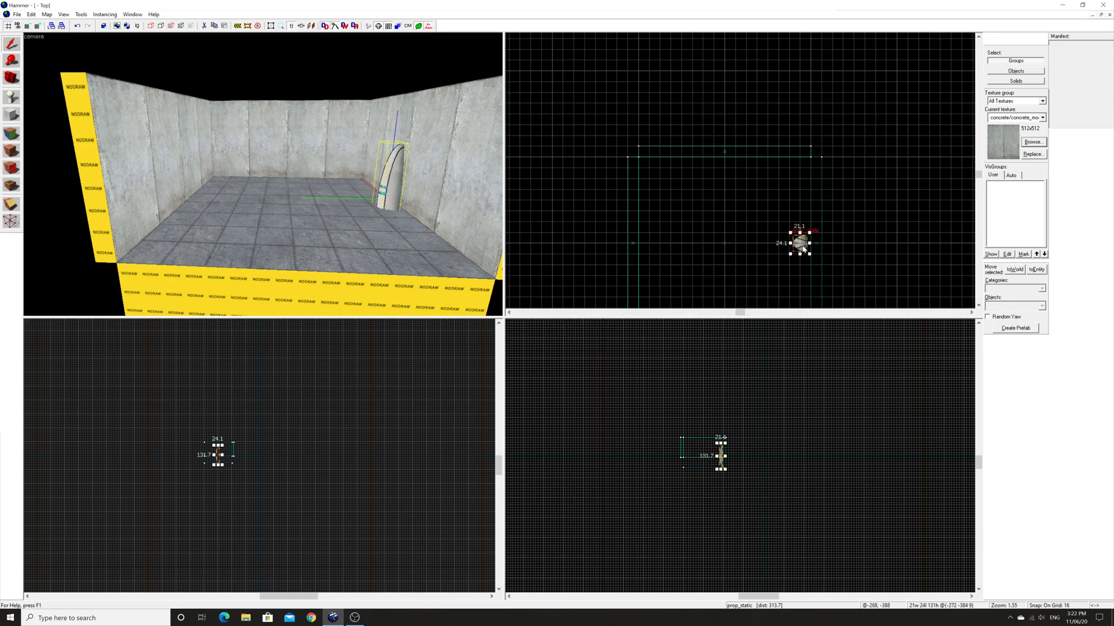
scroll(799, 244, up, 3)
key([)
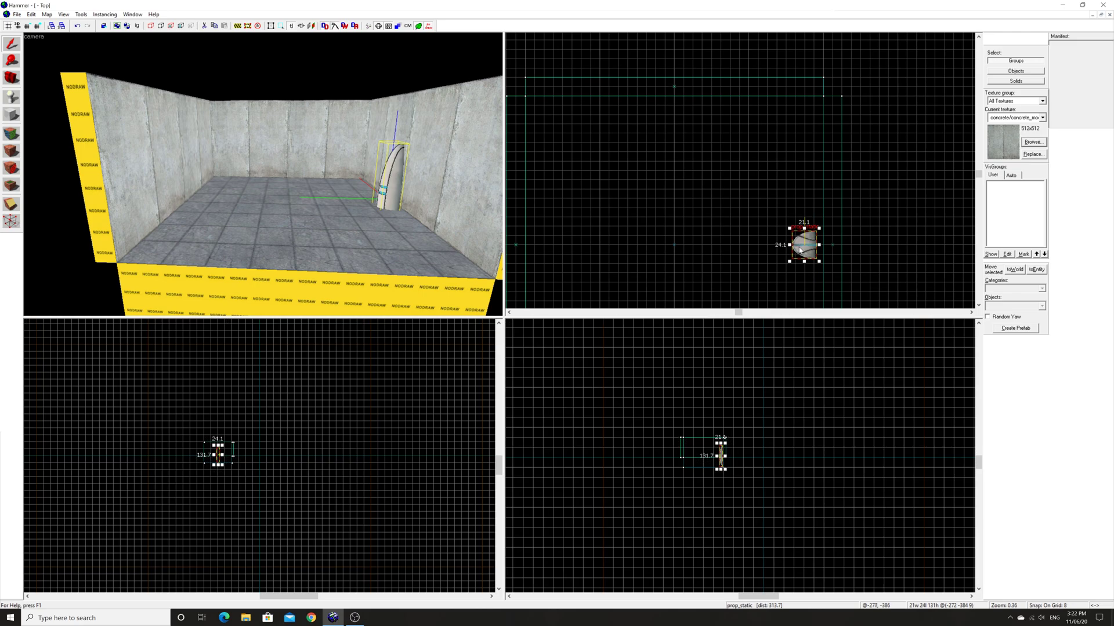
drag(802, 248, 811, 247)
scroll(718, 454, up, 4)
scroll(733, 448, up, 8)
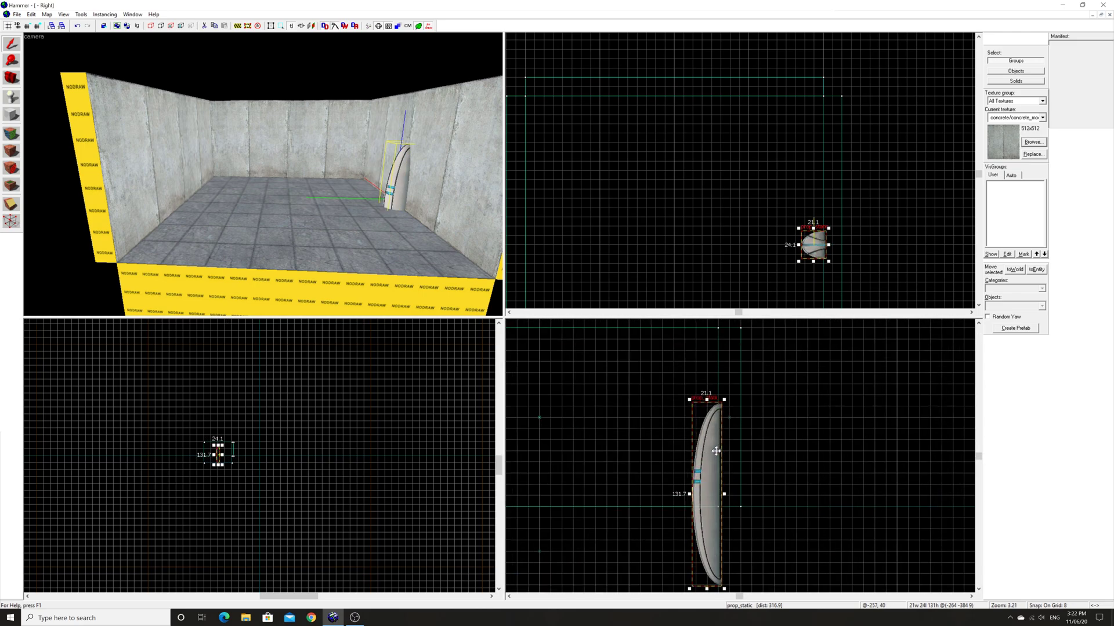
drag(715, 450, 714, 373)
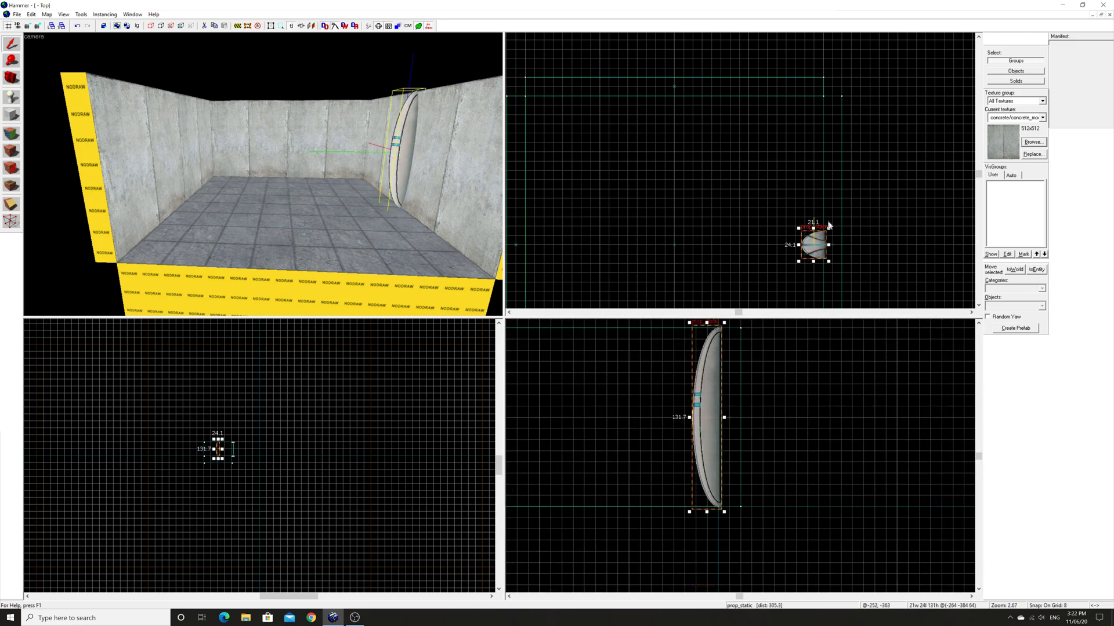
Copy the cleanser prop to the opposite wall and rotate the copy around Z to face the original.
drag(814, 248, 558, 249)
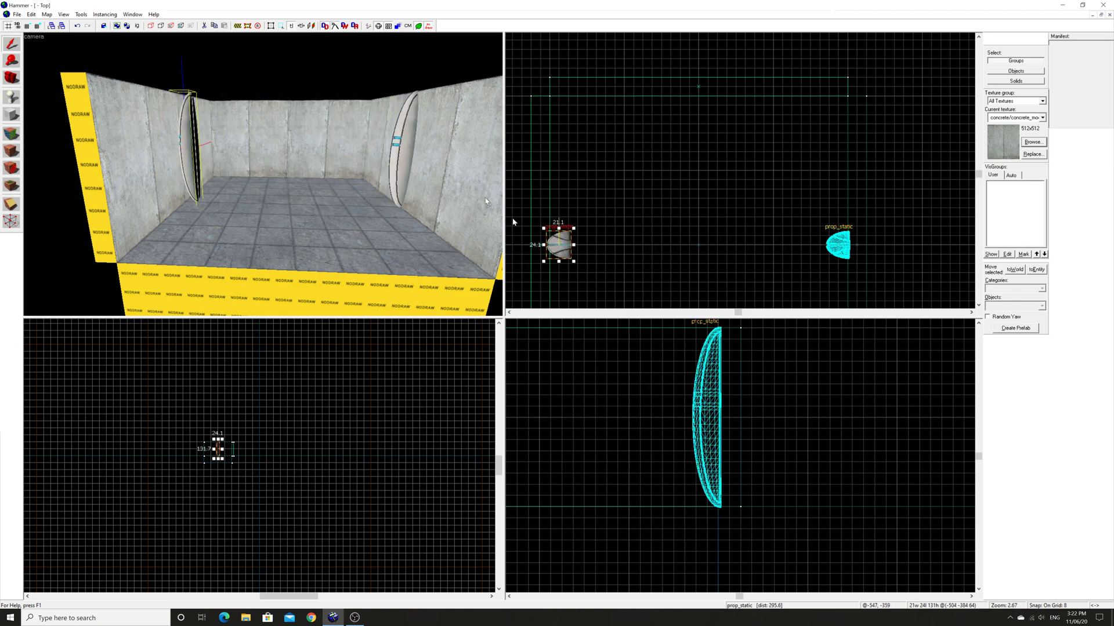
key(ctrl+m)
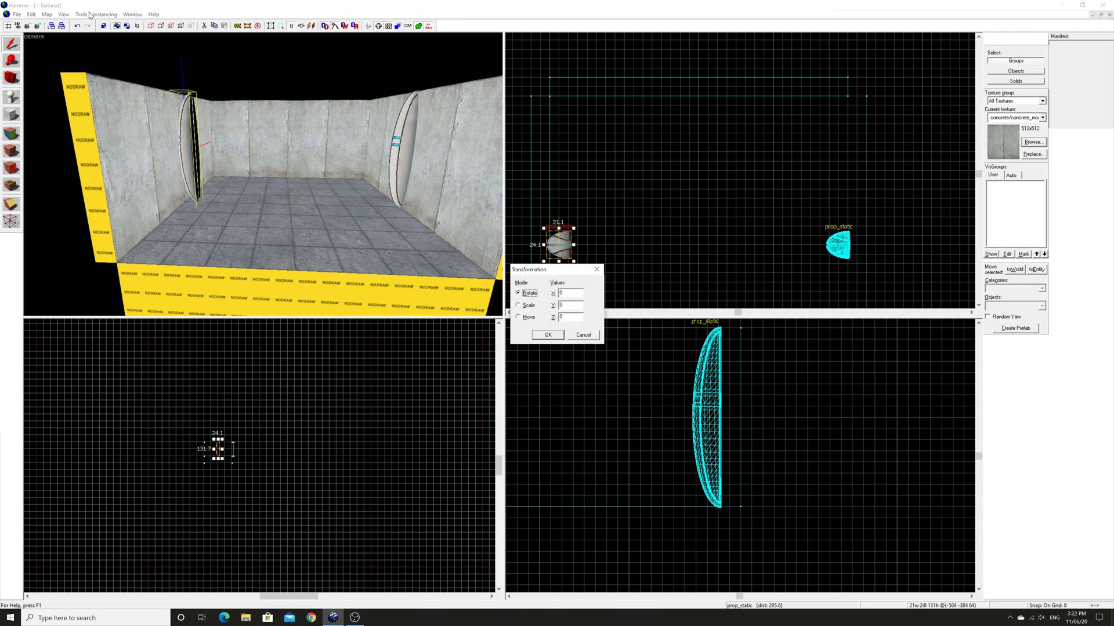
drag(566, 315, 555, 319)
key(Return)
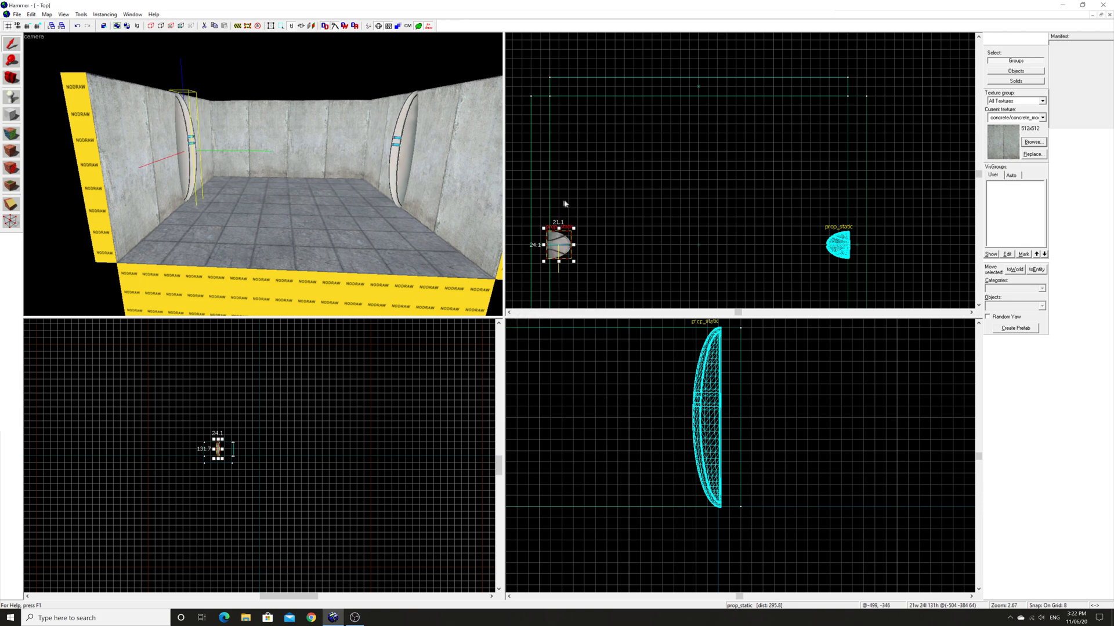
mouse_move(561, 257)
mouse_down()
mouse_move(574, 256)
mouse_move(562, 248)
mouse_up()
key(Escape)
key(z)
key(w)
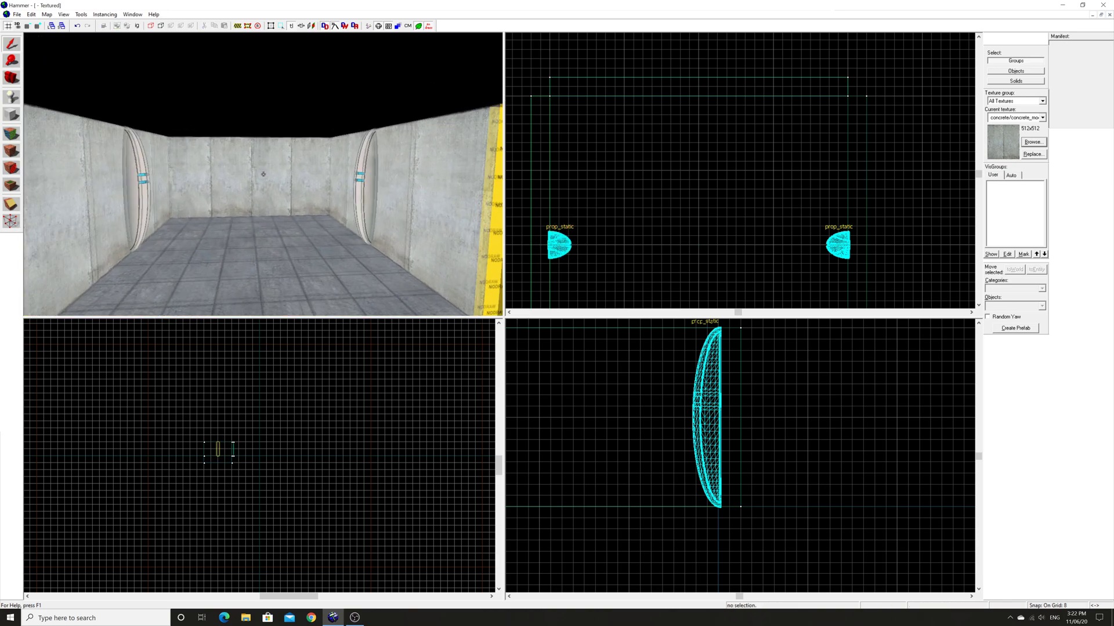
key(w)
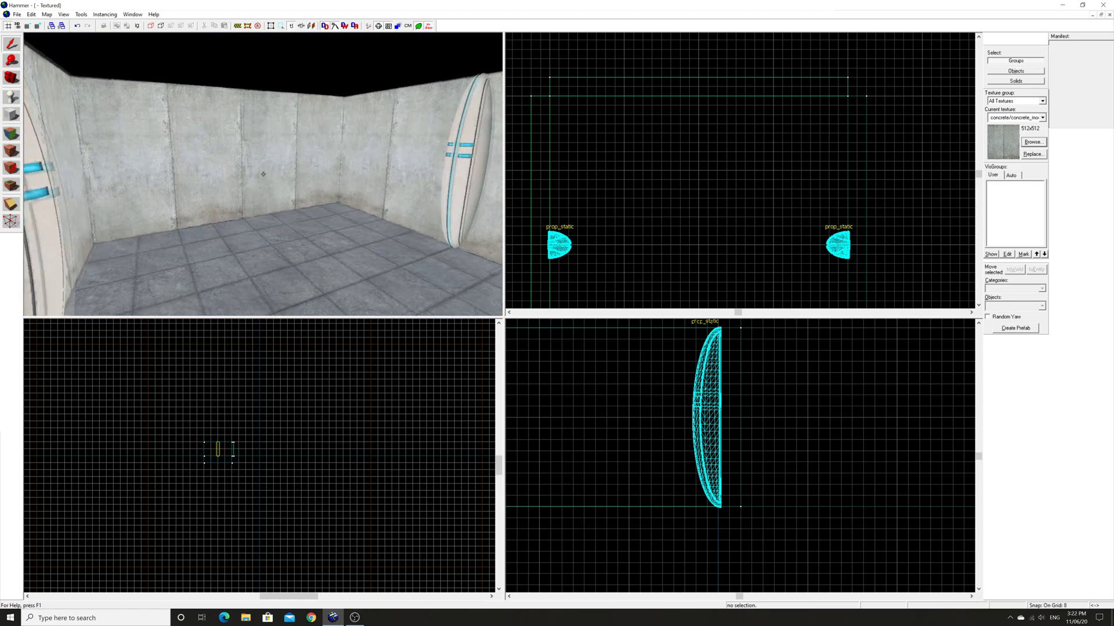
key(s)
key(z)
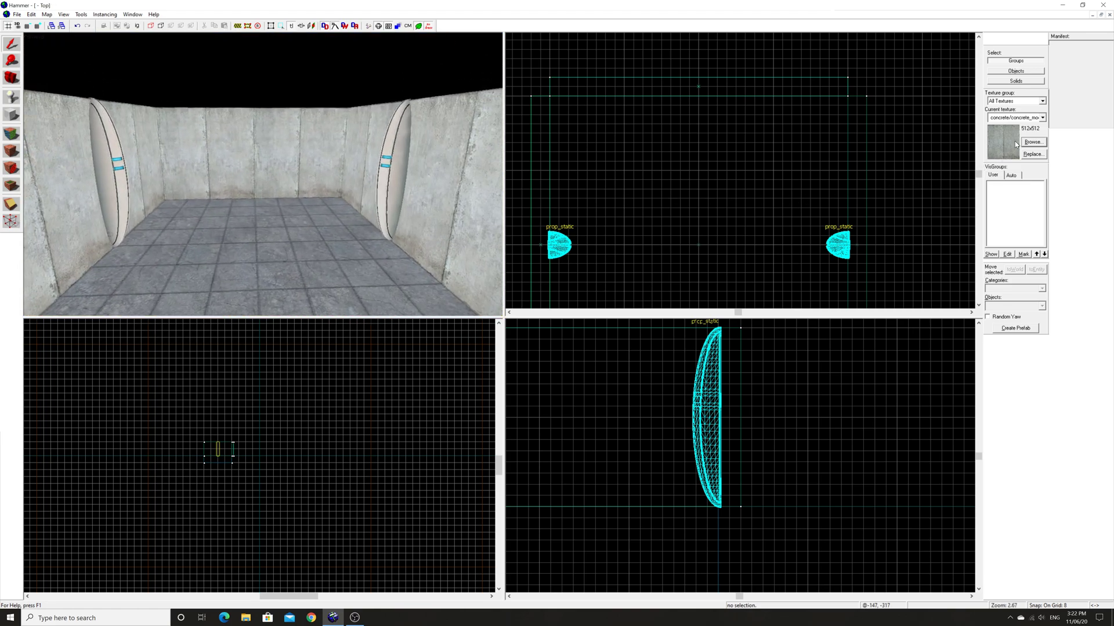
Make tools/toolsnodraw the current texture, clearing the portal keyword from the texture search.
click(1032, 142)
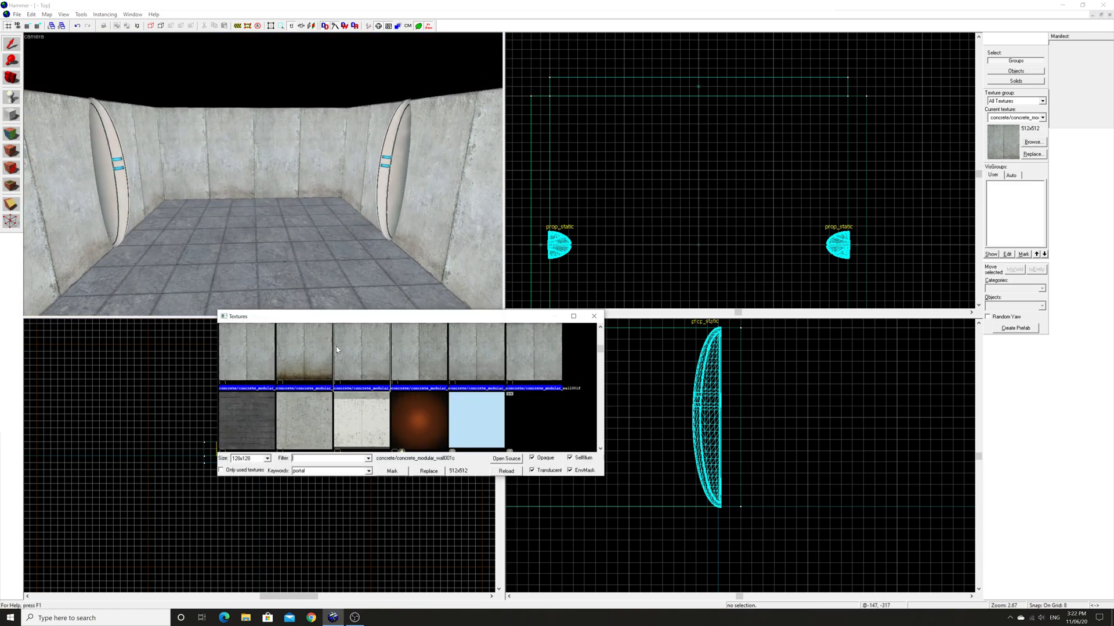
text(nodraw)
double_click(299, 470)
key(BackSpace)
double_click(253, 351)
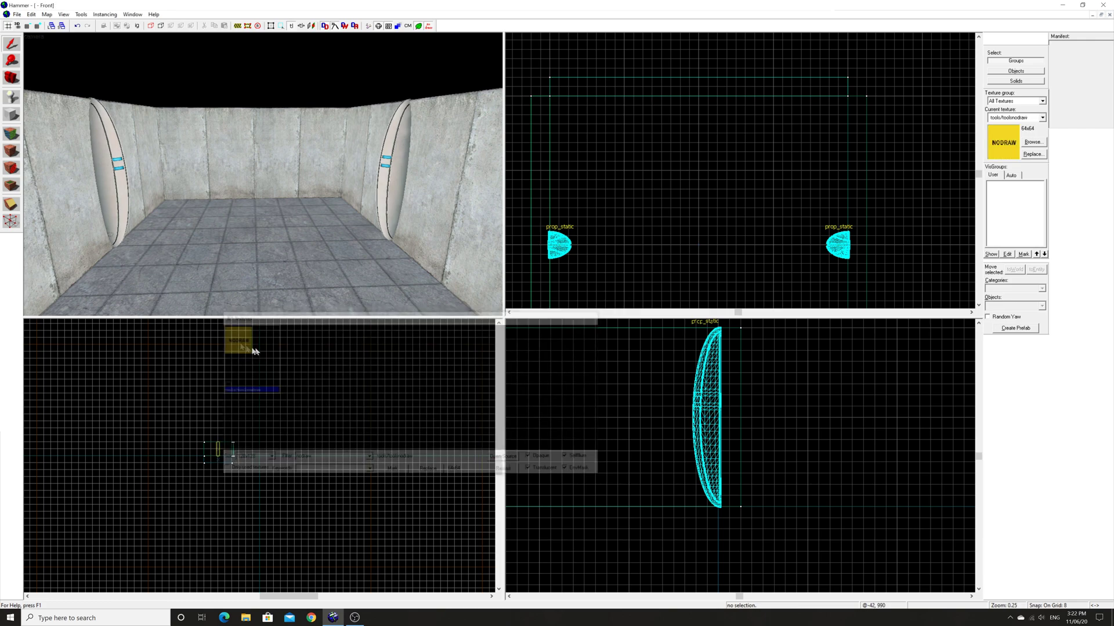
Create a nodraw block between the two cleanser props, 256 units wide, 1 unit thick and 128 units high.
click(13, 116)
drag(547, 234, 851, 284)
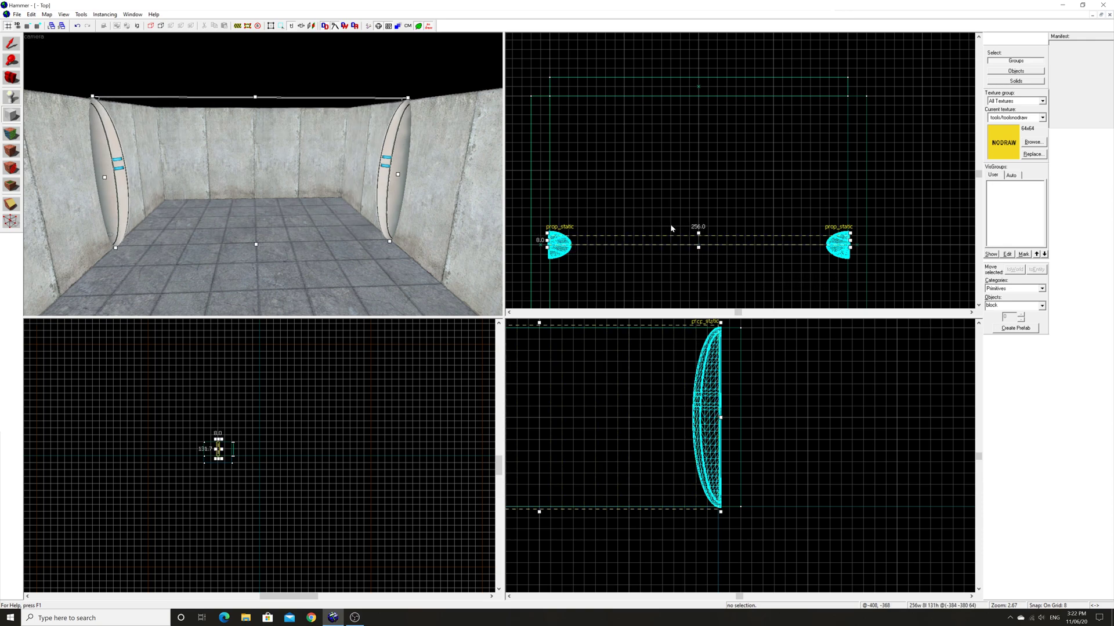
drag(699, 232, 699, 244)
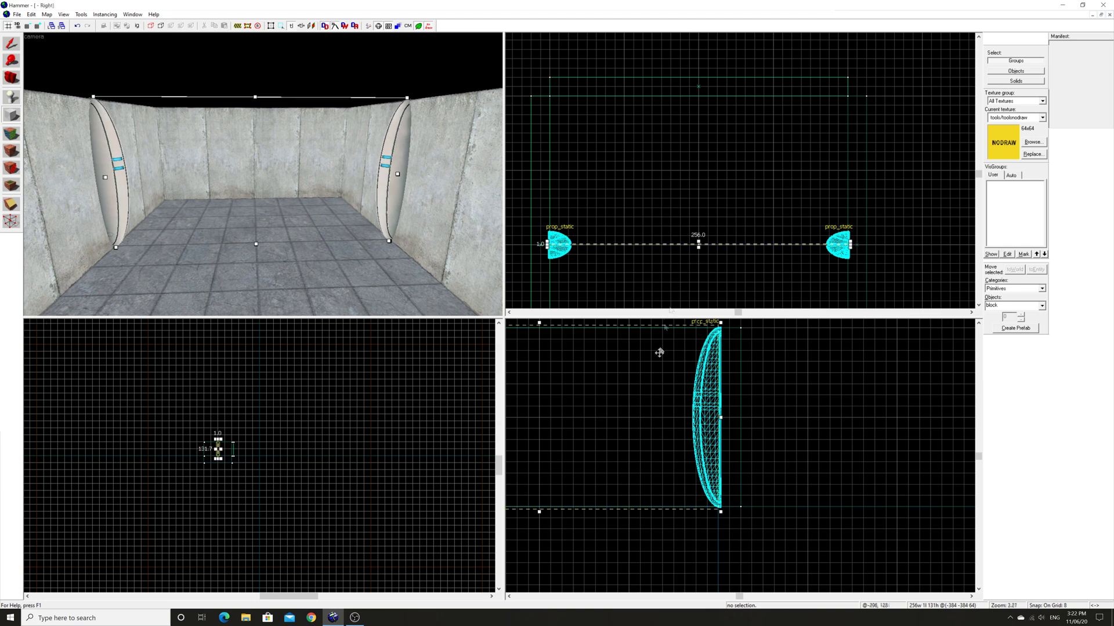
drag(539, 512, 539, 326)
scroll(649, 425, down, 6)
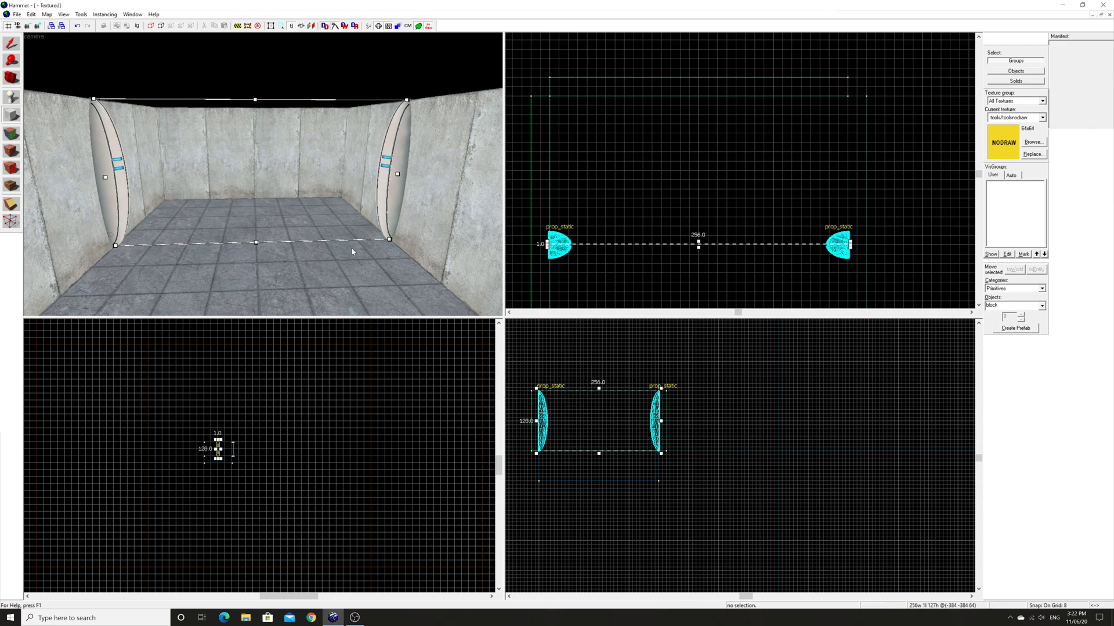
key(Return)
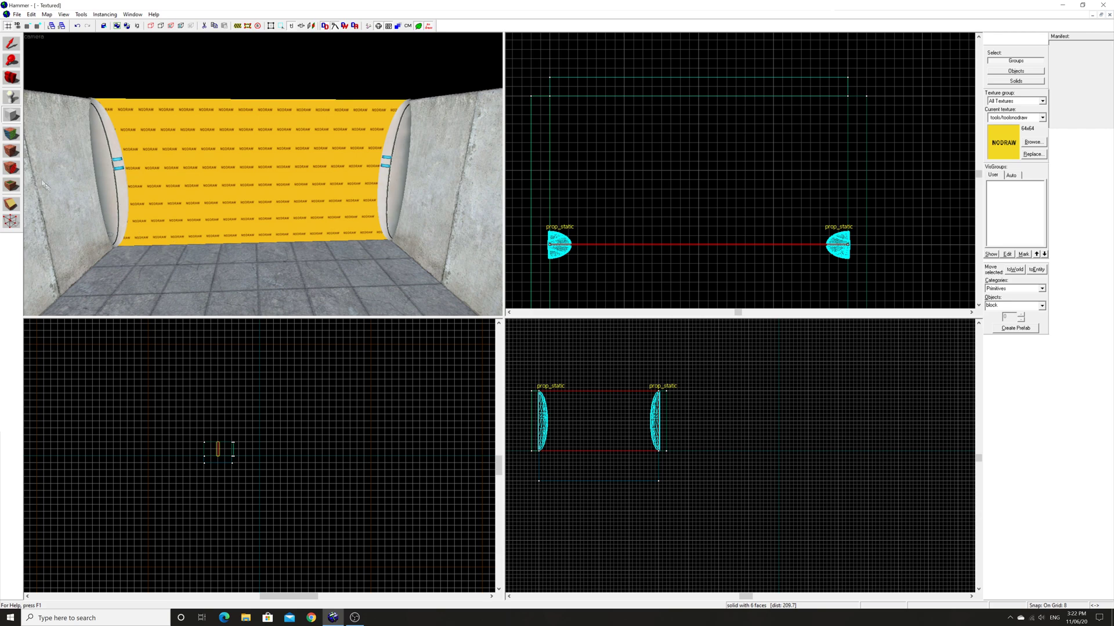
Apply the effects/laserplane texture to the thin block between the cleanser props.
click(13, 139)
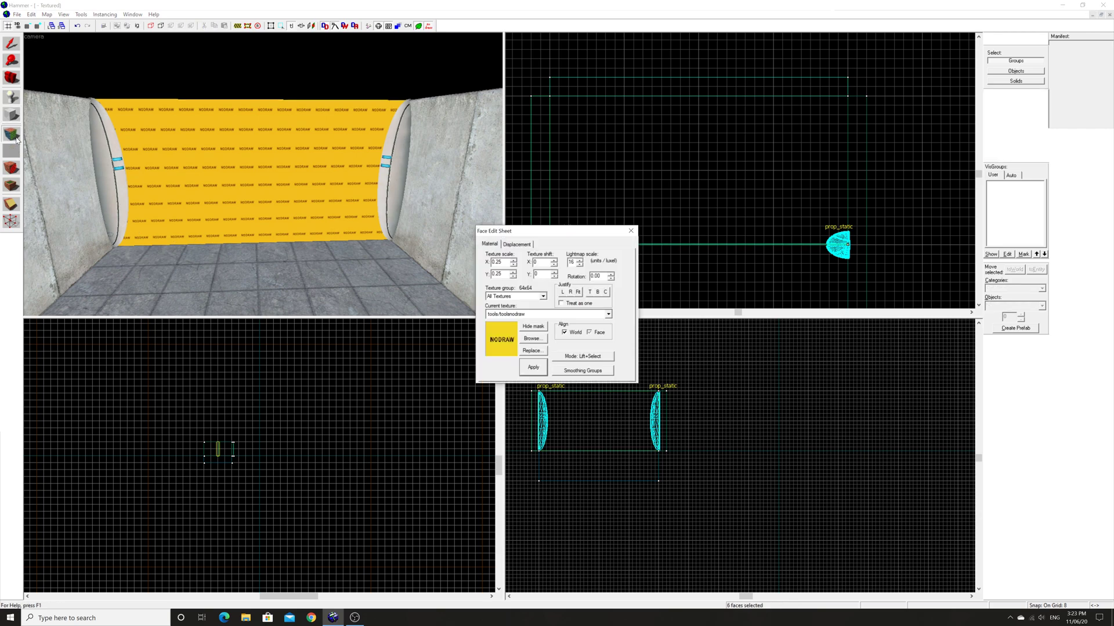
click(532, 340)
text(effe)
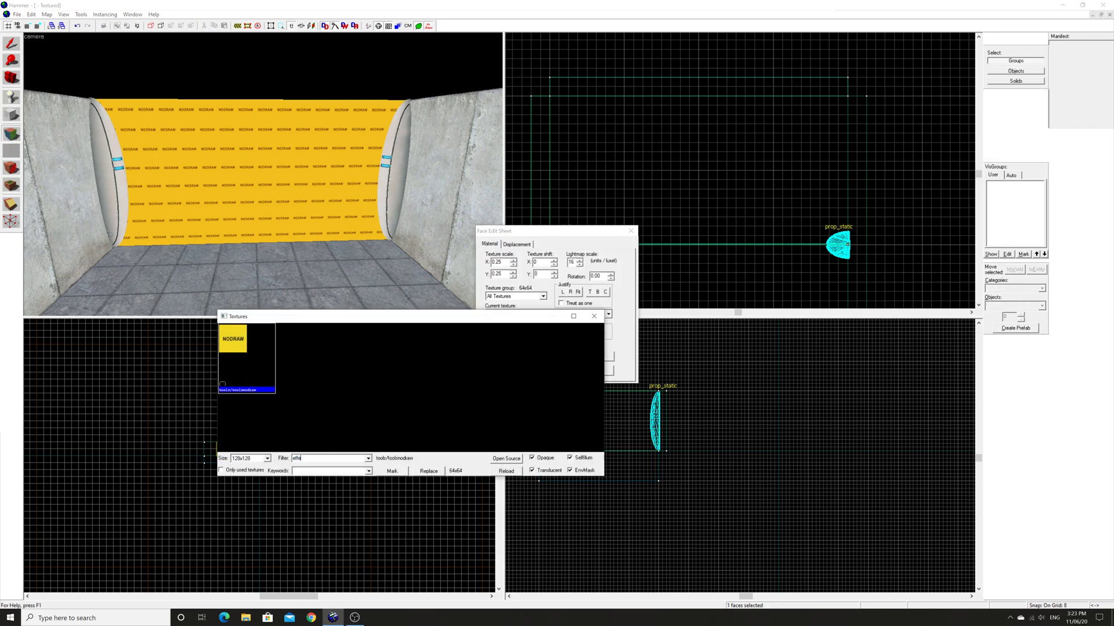
text(cts)
scroll(603, 343, down, 1)
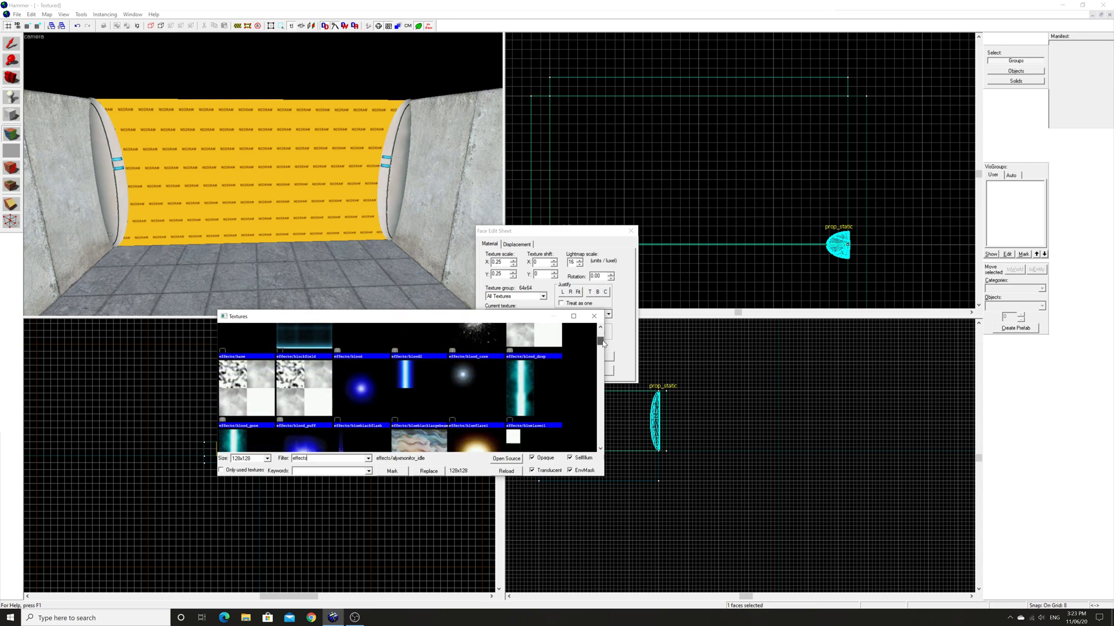
drag(603, 343, 598, 396)
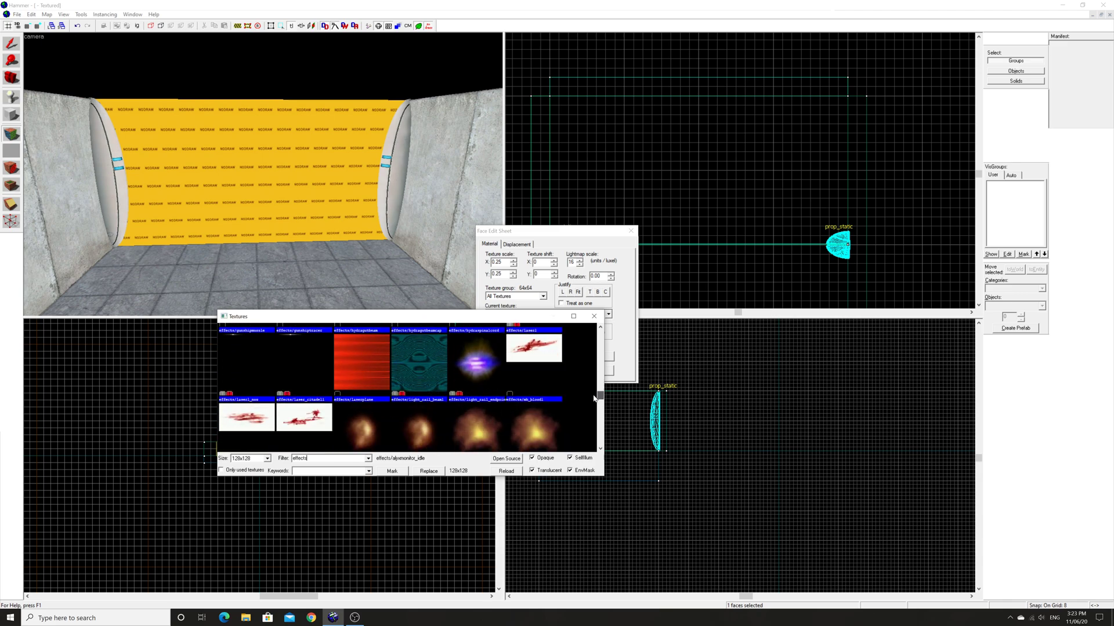
double_click(346, 368)
click(533, 367)
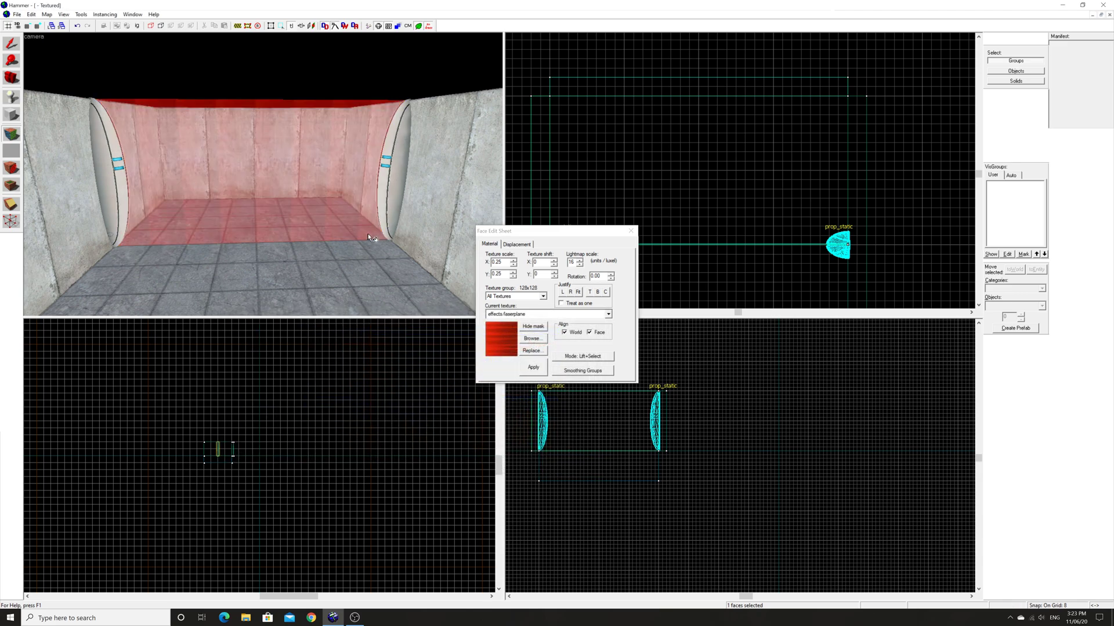
Fit the laserplane texture to the selected face of the thin block.
key(z)
key(w)
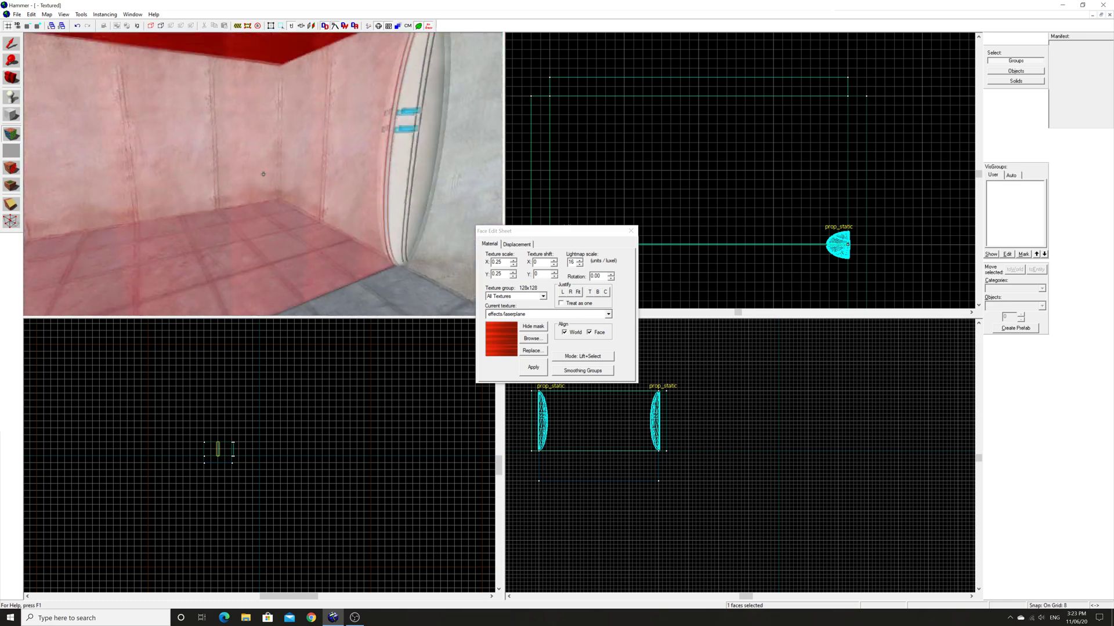
key(s)
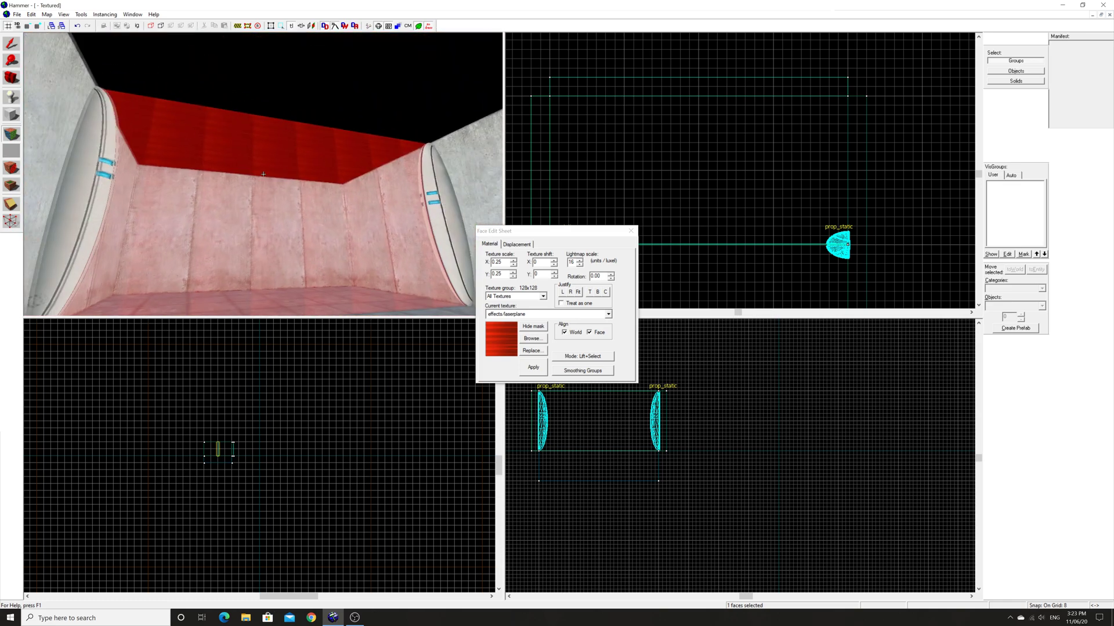
key(w)
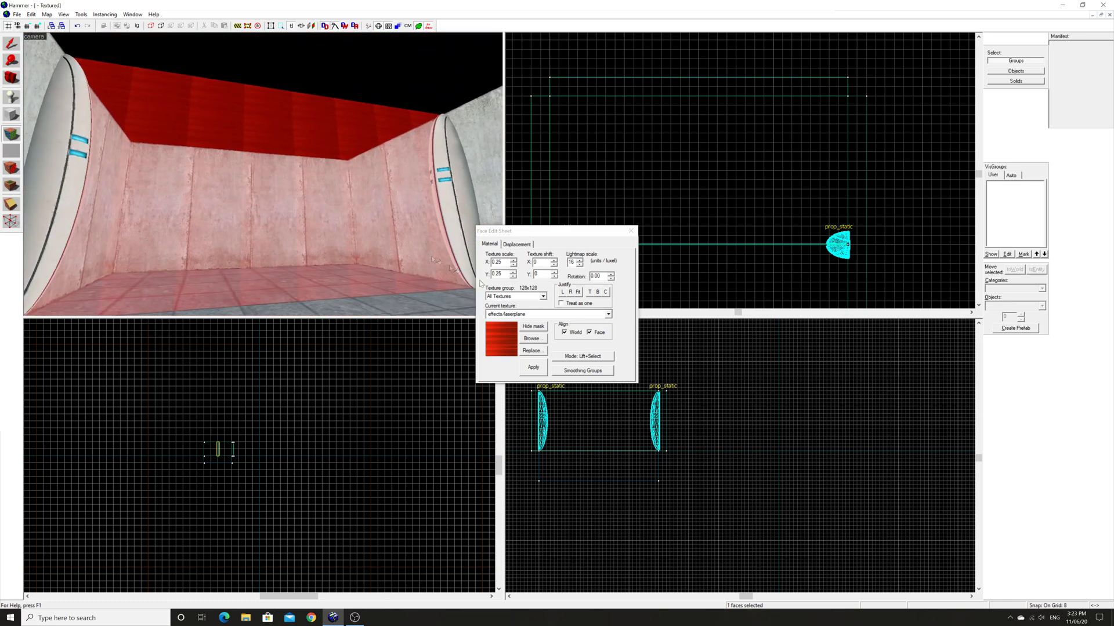
click(577, 291)
key(z)
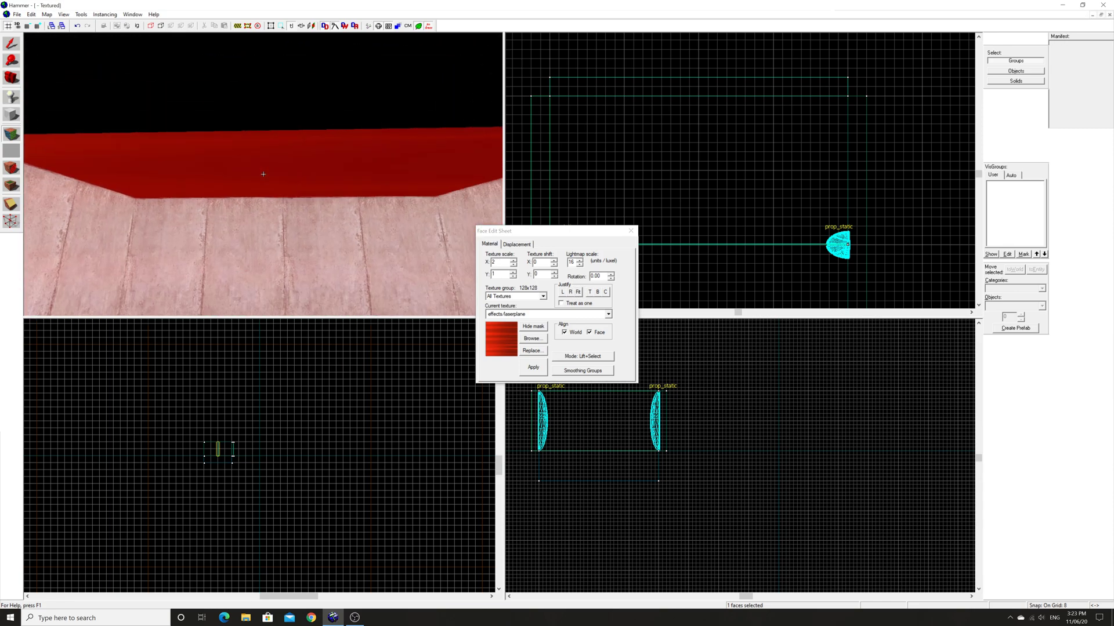
Examine the laserplane block and both cleanser props from several angles in the 3D view, with the Face Edit Sheet closed.
key(z)
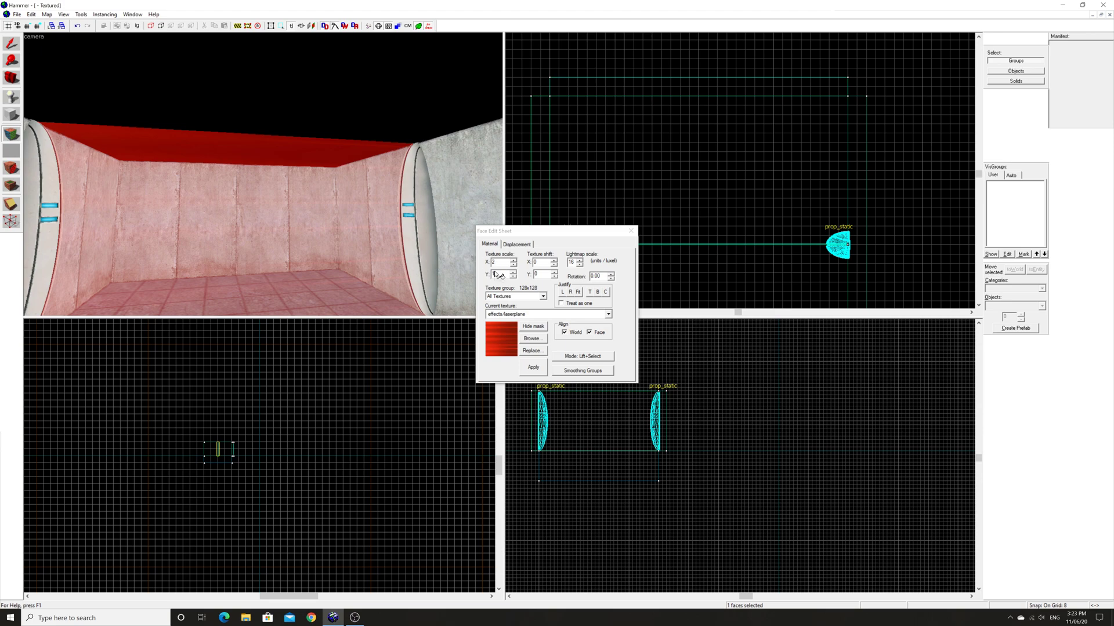
key(z)
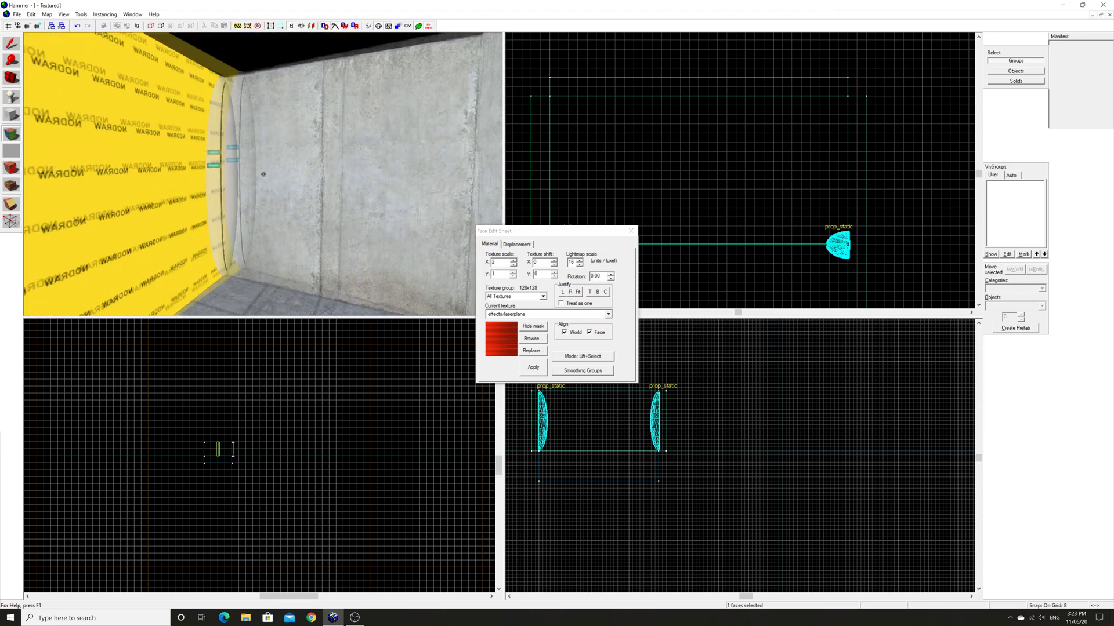
key(z)
key(z)
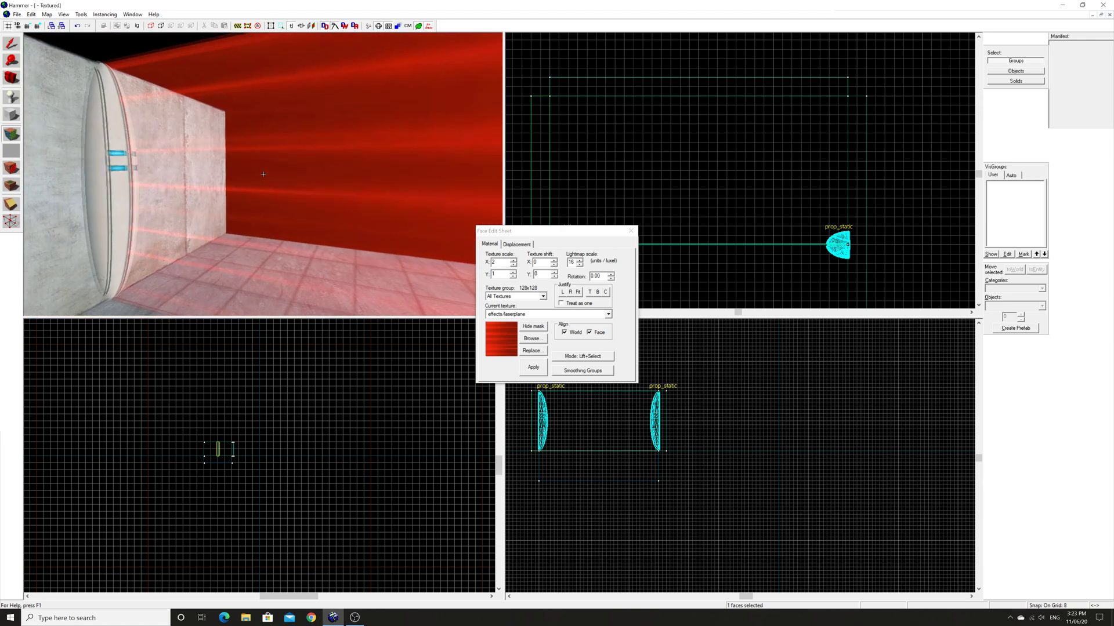
key(s)
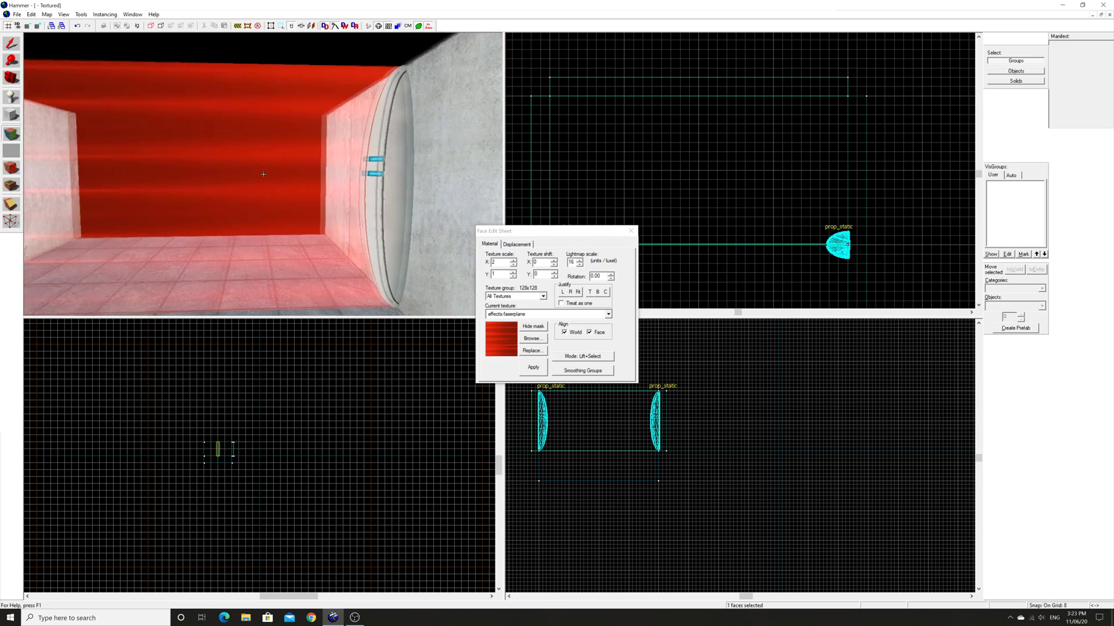
key(z)
click(631, 231)
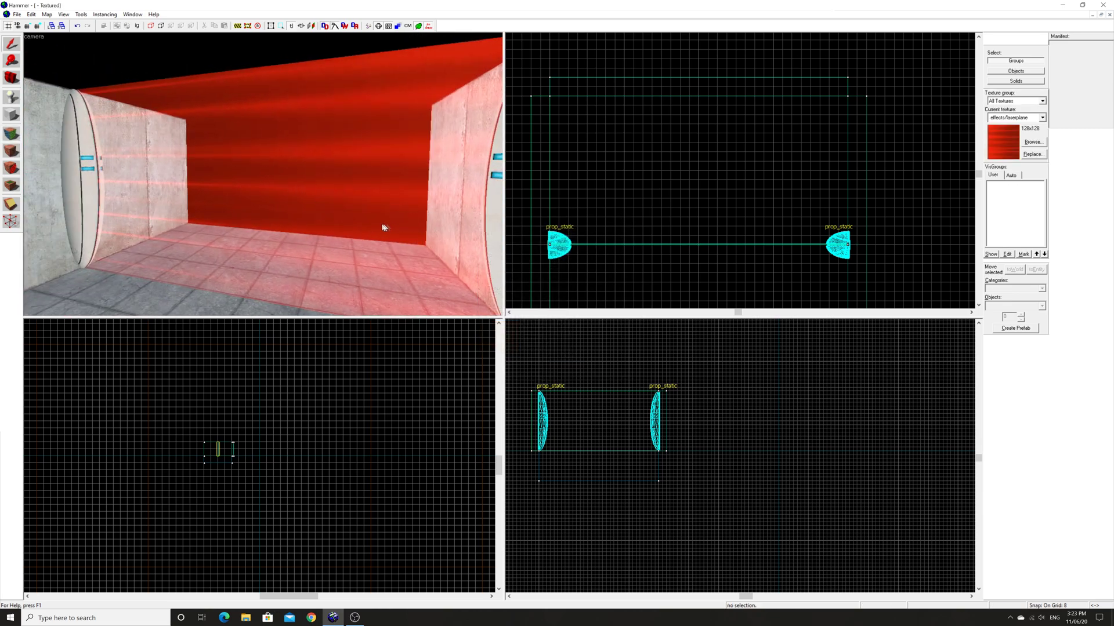
key(z)
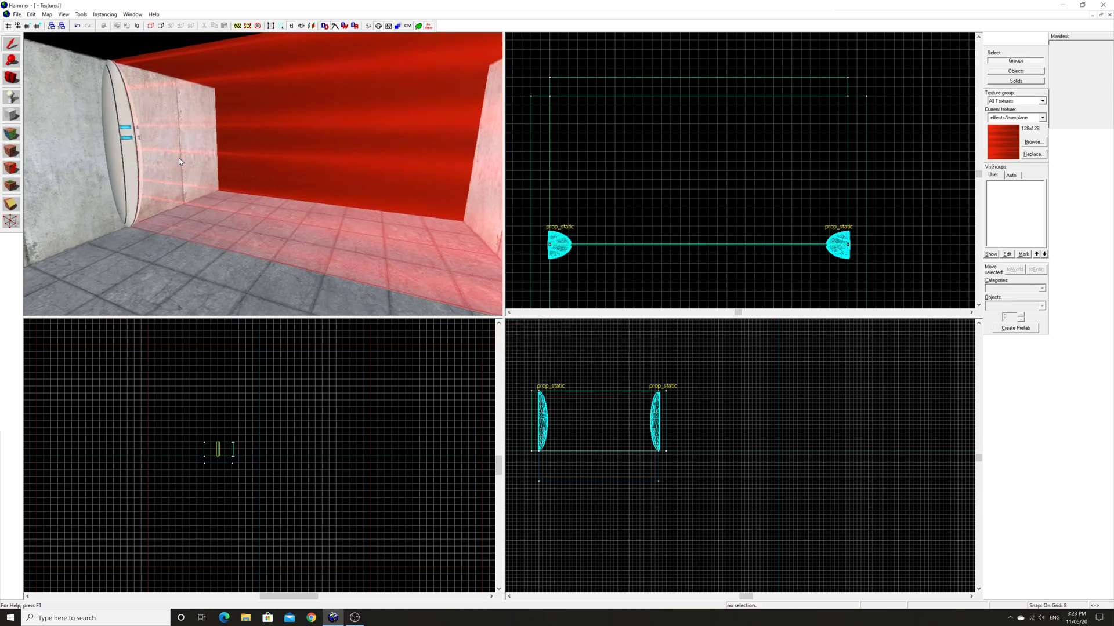
key(z)
key(z)
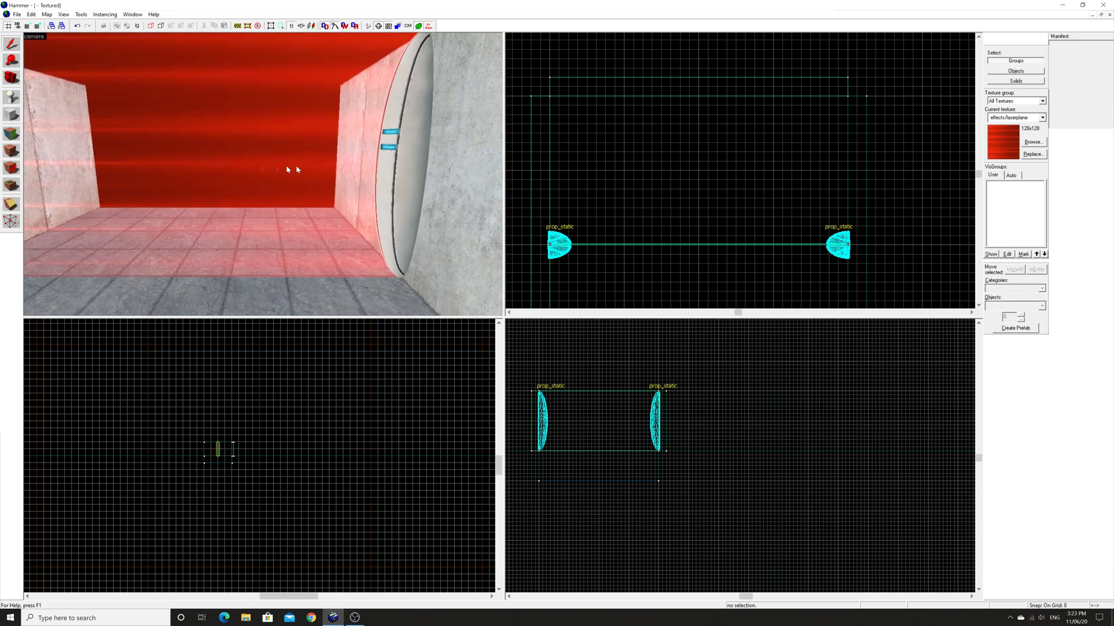
key(z)
Tie the laserplane block to an entity and set its class to func_brush.
key(z)
click(297, 180)
key(z)
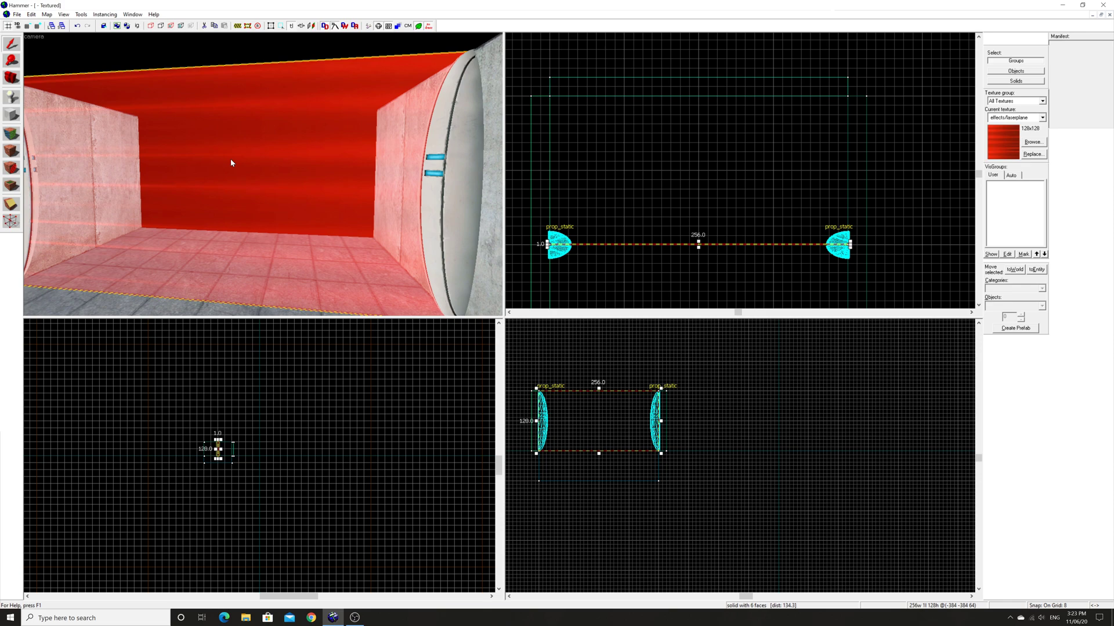
key(ctrl+t)
click(492, 242)
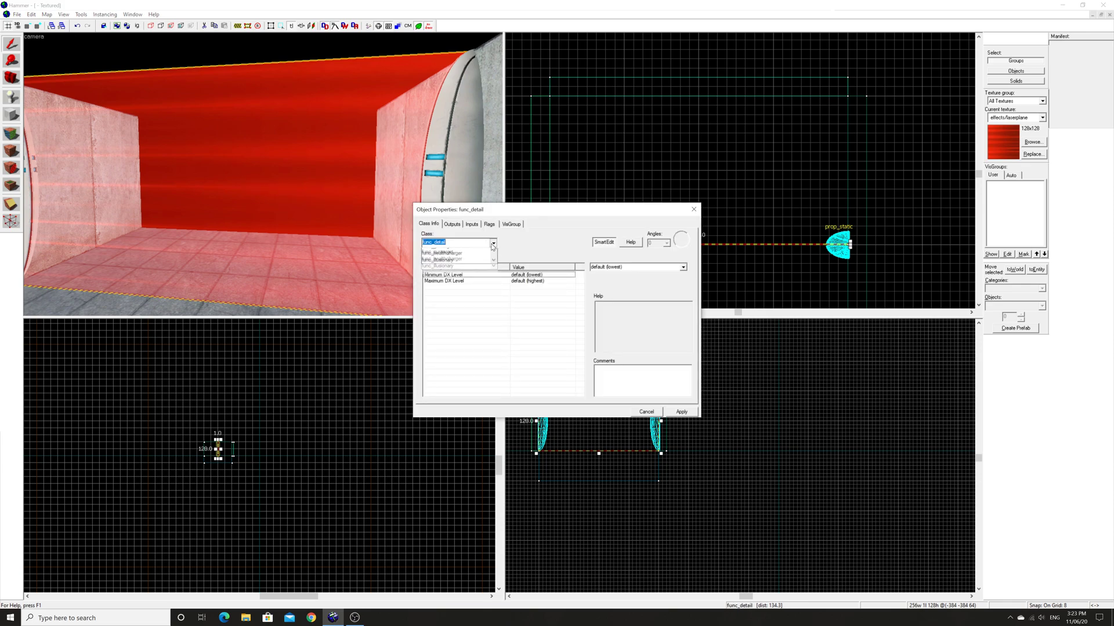
click(455, 252)
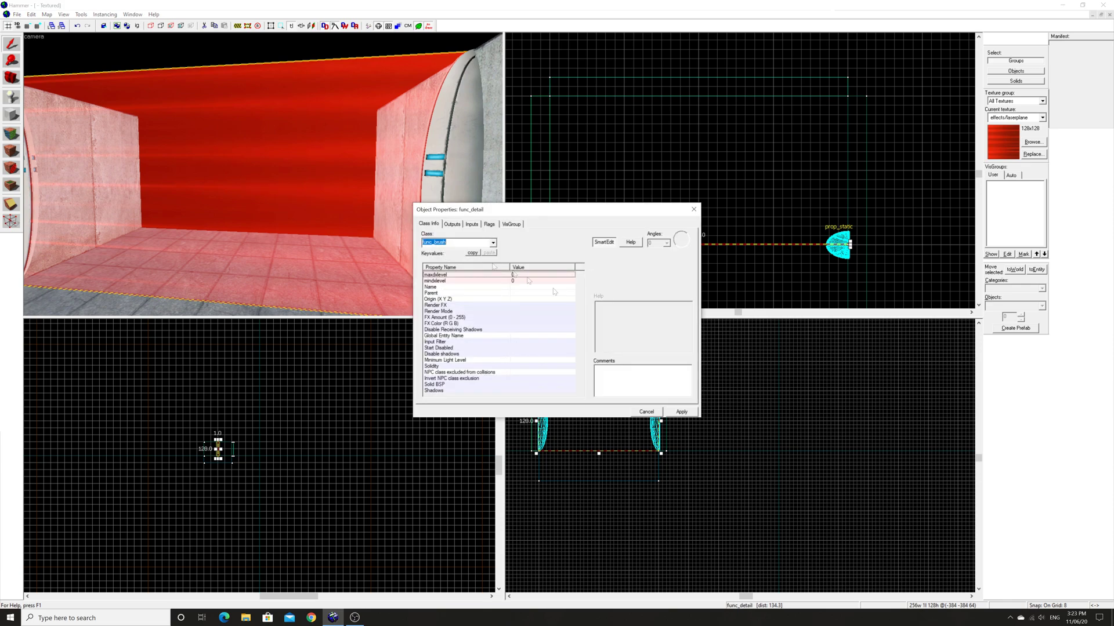
click(682, 411)
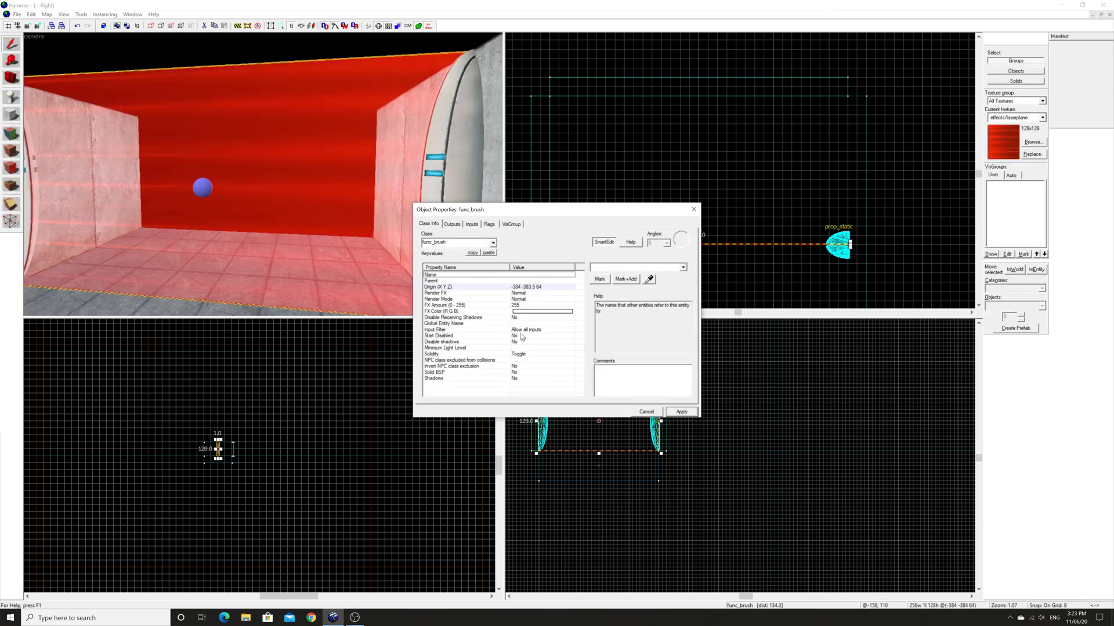
Set the func_brush's Render FX to Distort.
click(524, 300)
click(683, 267)
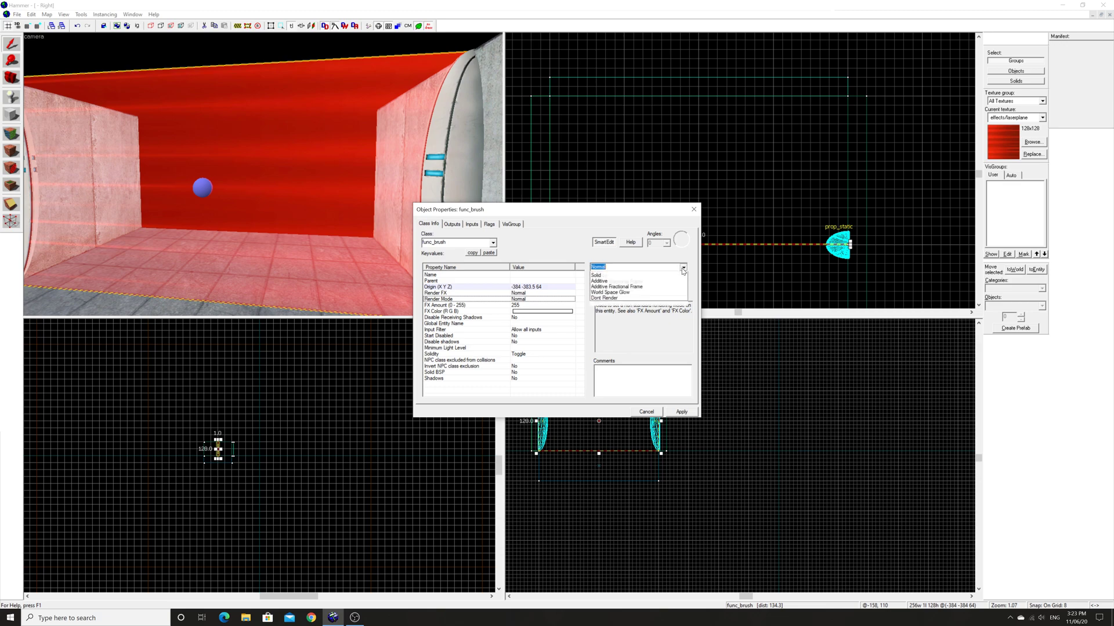
click(684, 268)
click(523, 293)
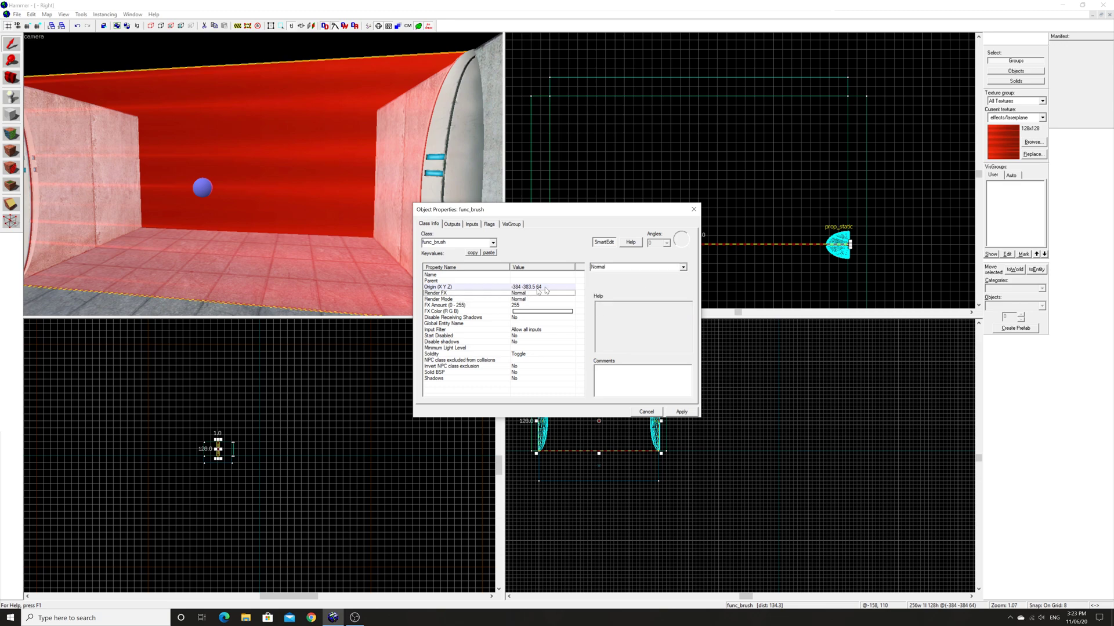
click(684, 267)
scroll(647, 285, down, 3)
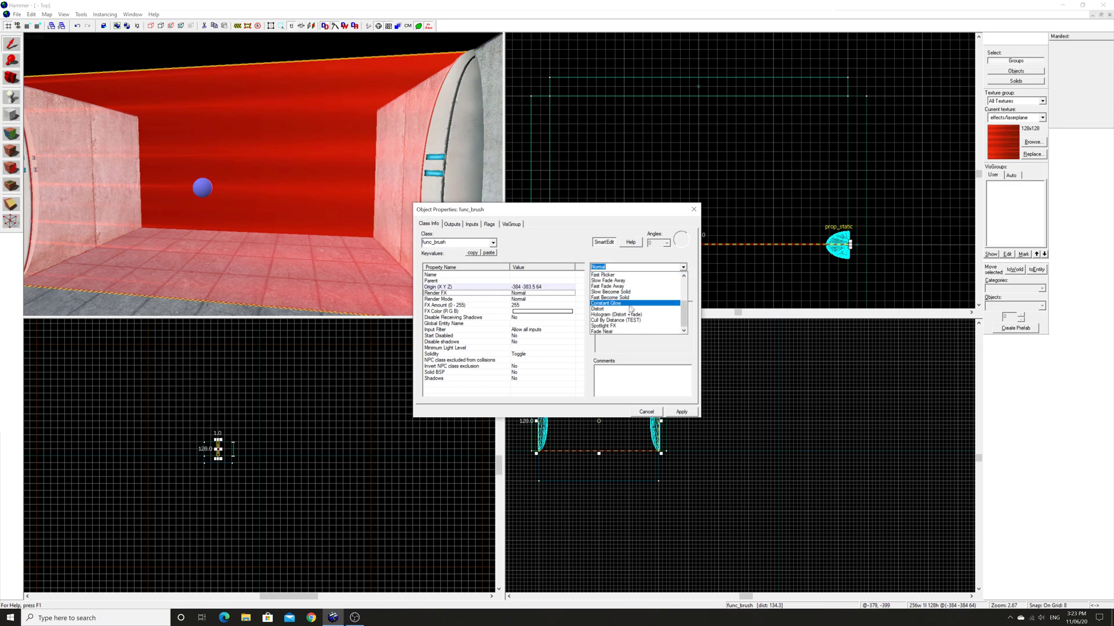
click(603, 309)
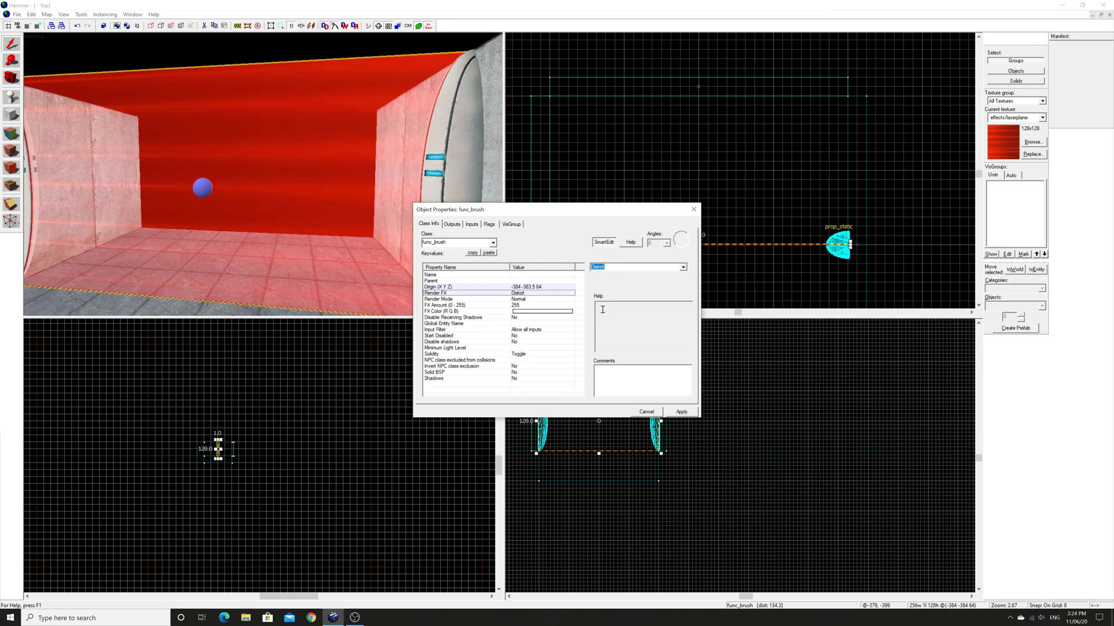
Set the func_brush's Solidity to Never Solid and apply the change.
click(521, 354)
click(683, 267)
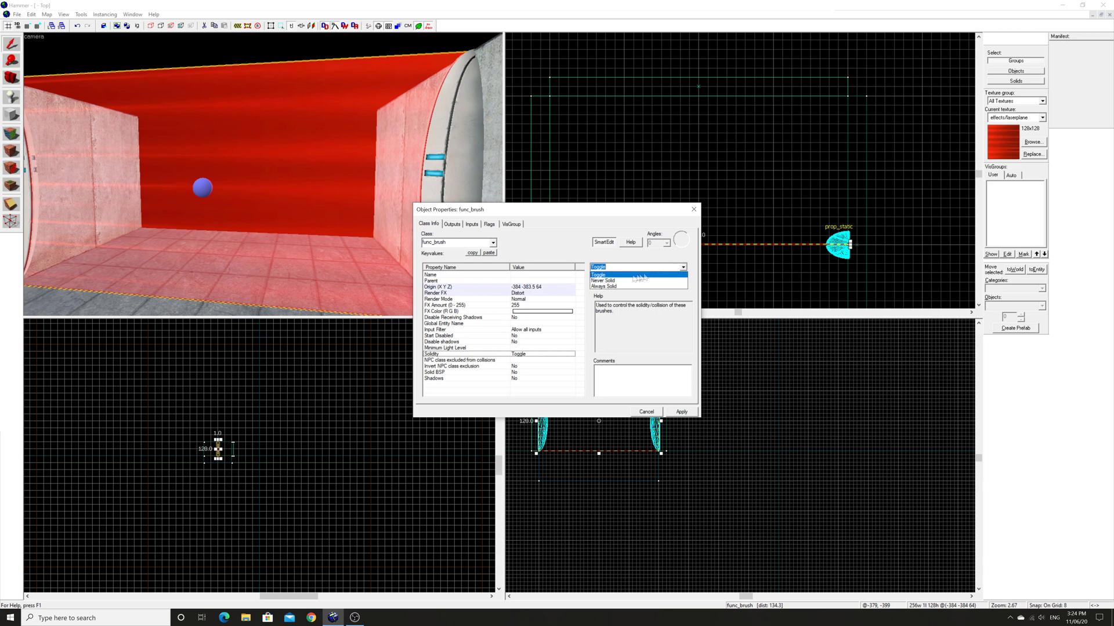
click(638, 280)
click(680, 412)
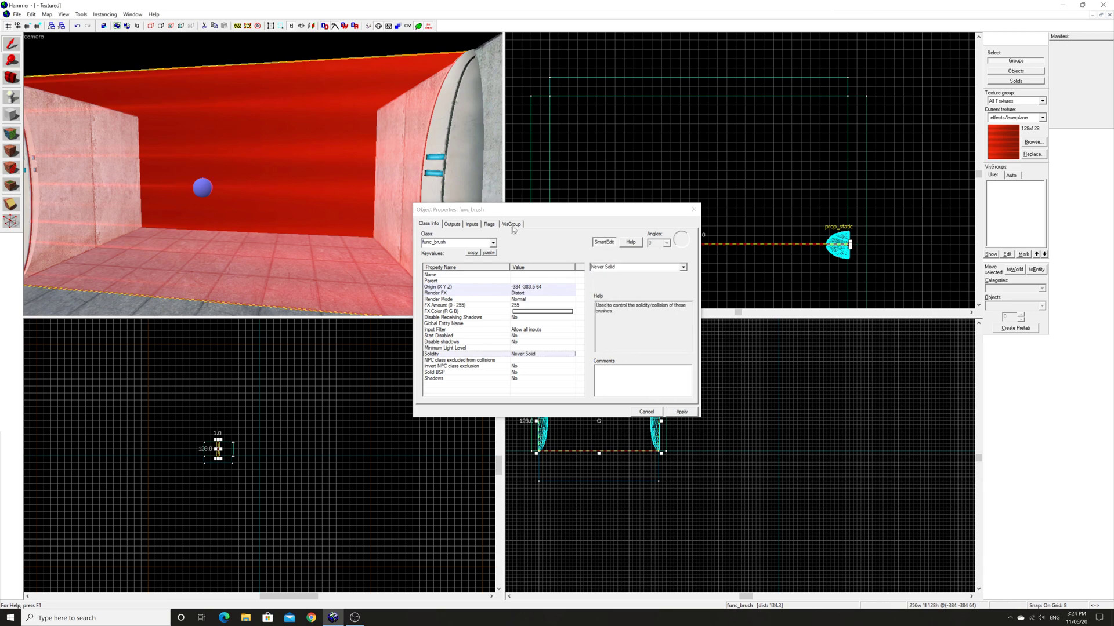
click(487, 224)
click(416, 224)
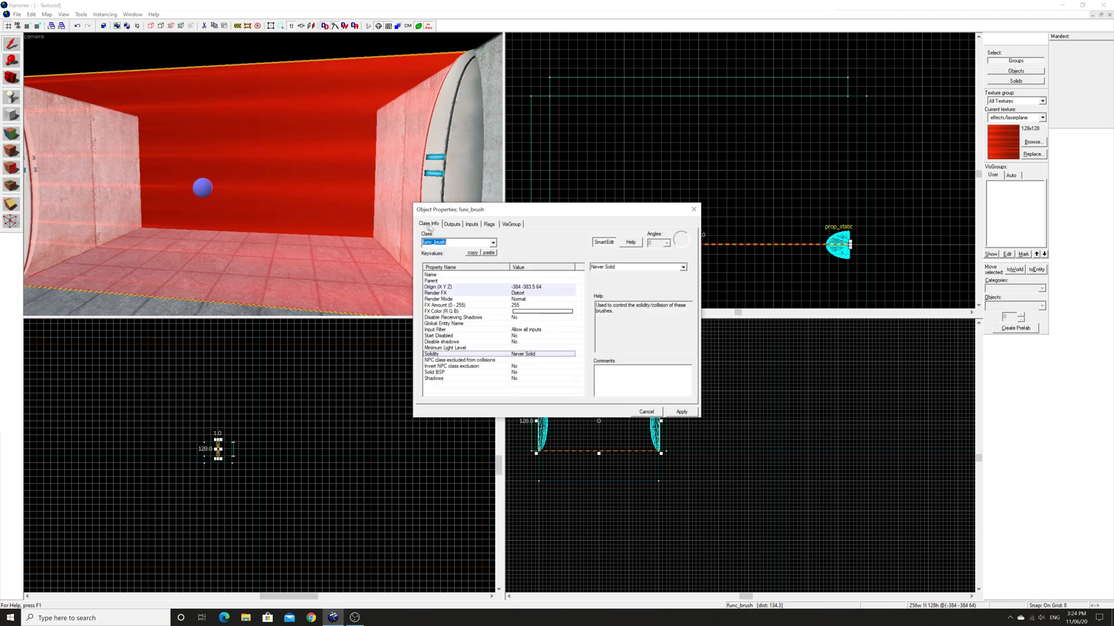
Name the func_brush deathsound_brush and close its properties.
click(555, 275)
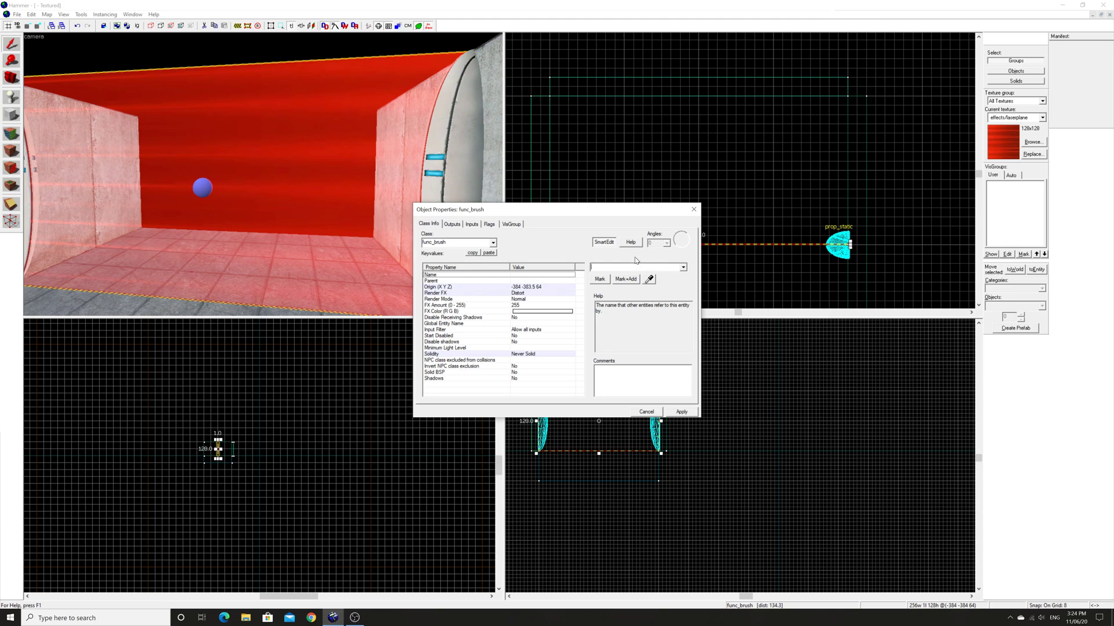
text(deathsound_brush)
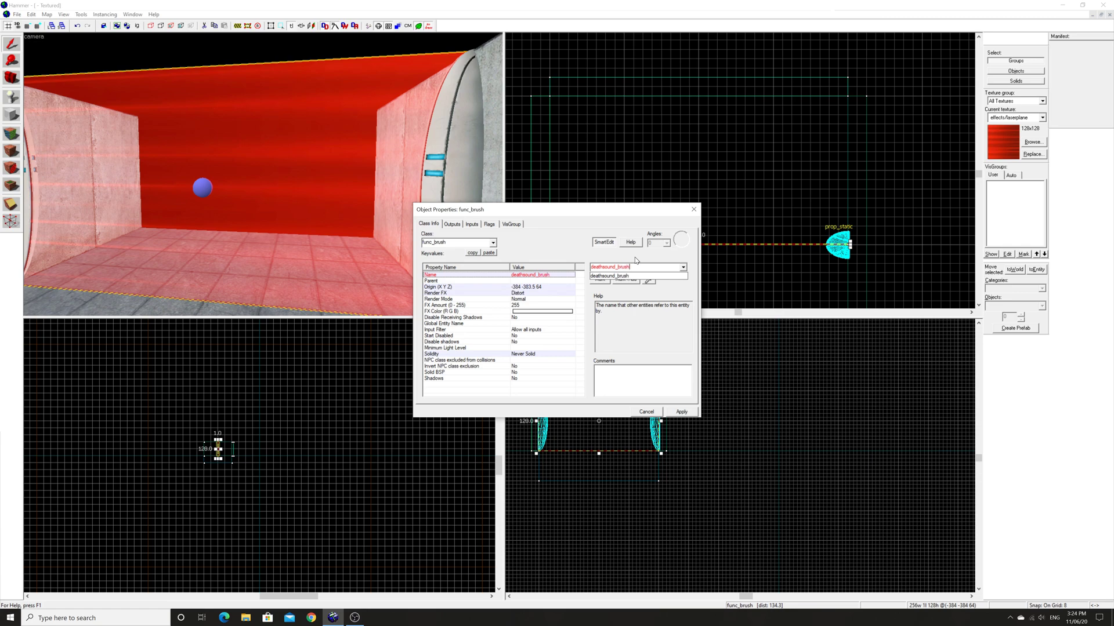
key(Return)
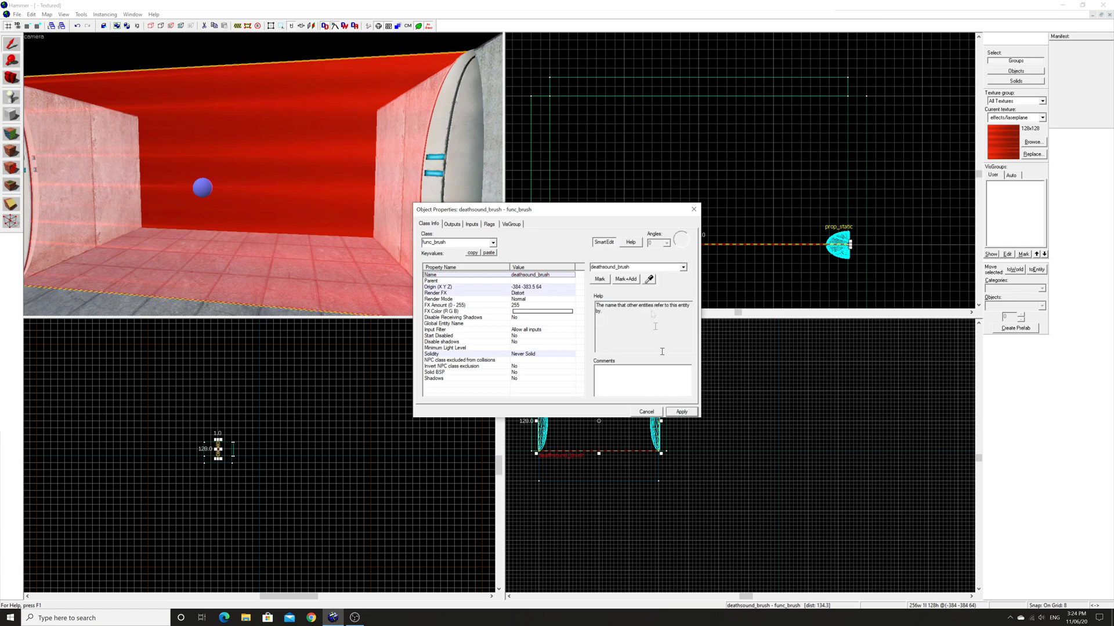
click(694, 207)
Filter the textures for trigger and make tools/toolstrigger the current texture for a new block.
key(z)
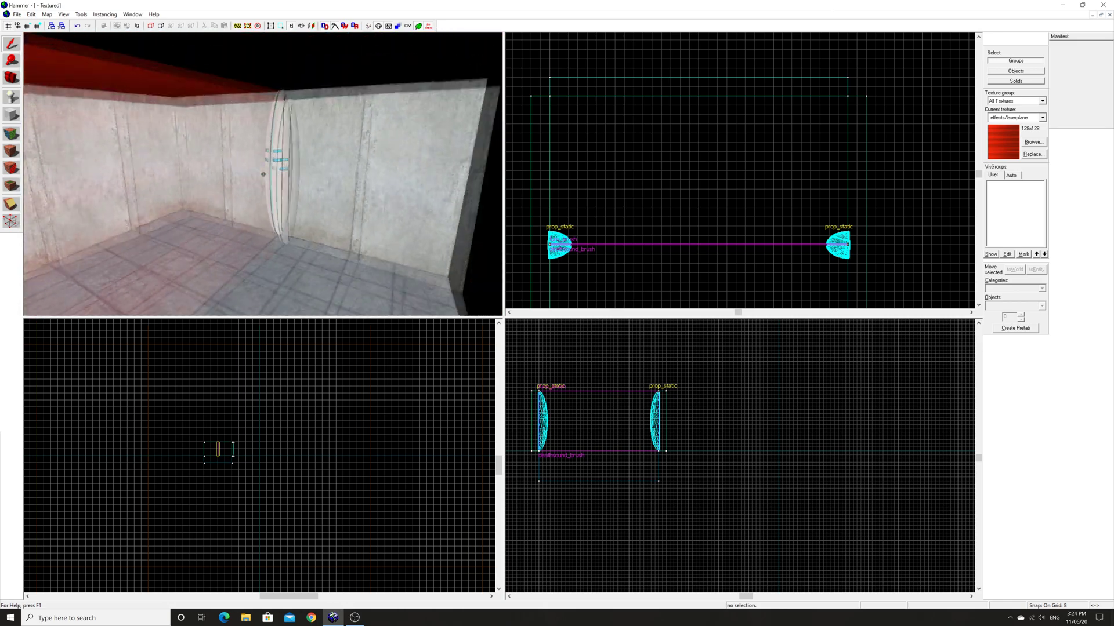
key(z)
key(shift+b)
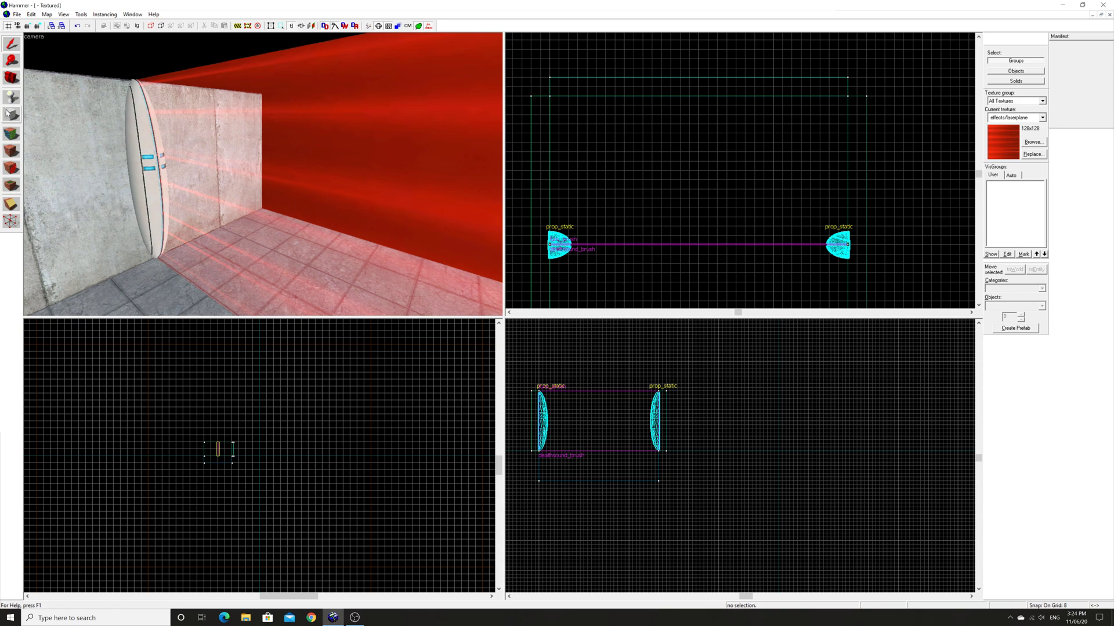
click(1008, 147)
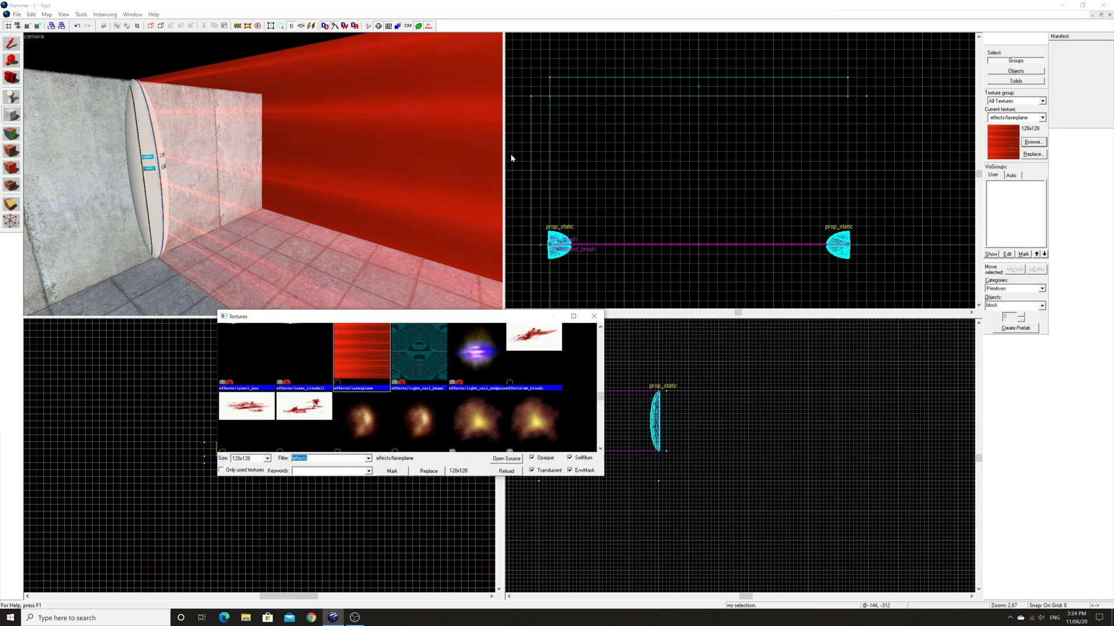
text(trig)
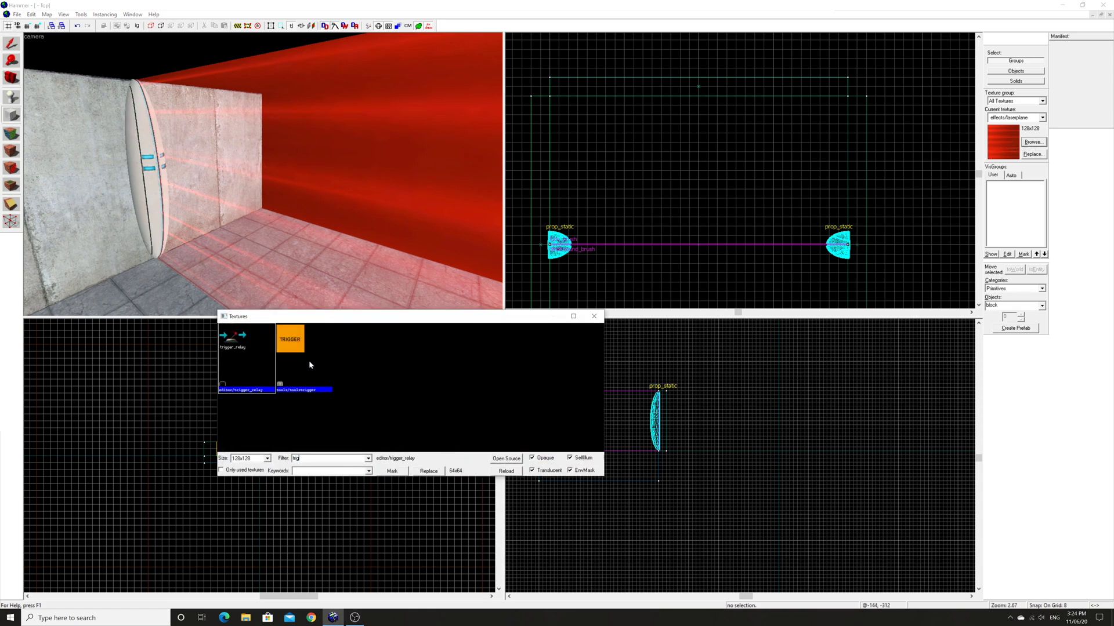
double_click(310, 364)
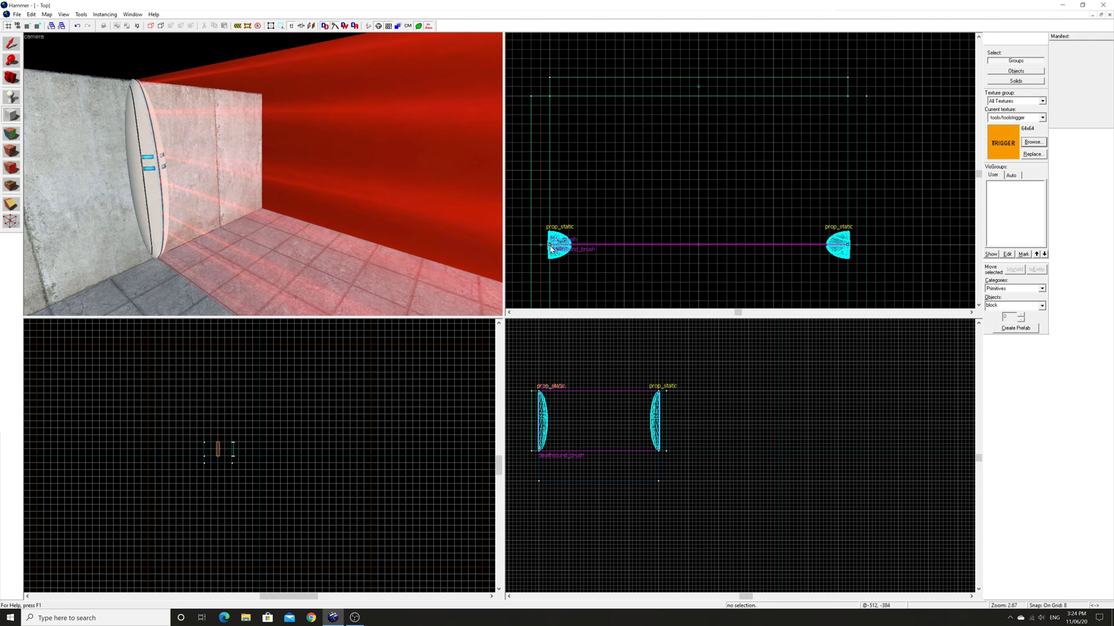
mouse_move(551, 248)
mouse_down()
mouse_move(847, 268)
mouse_move(851, 256)
mouse_up()
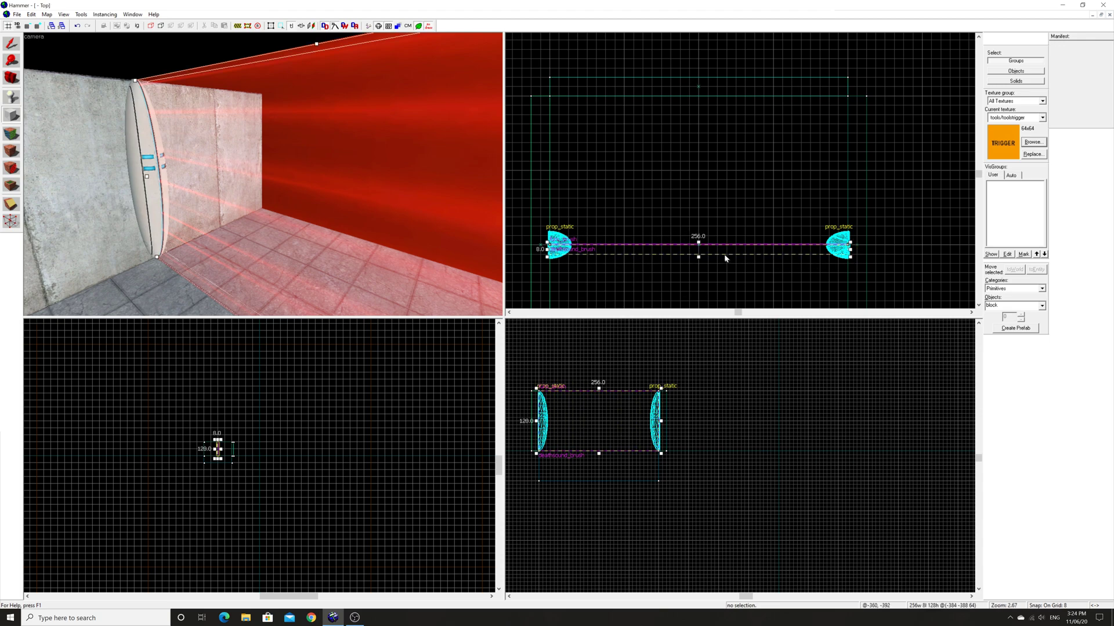
drag(699, 259, 698, 246)
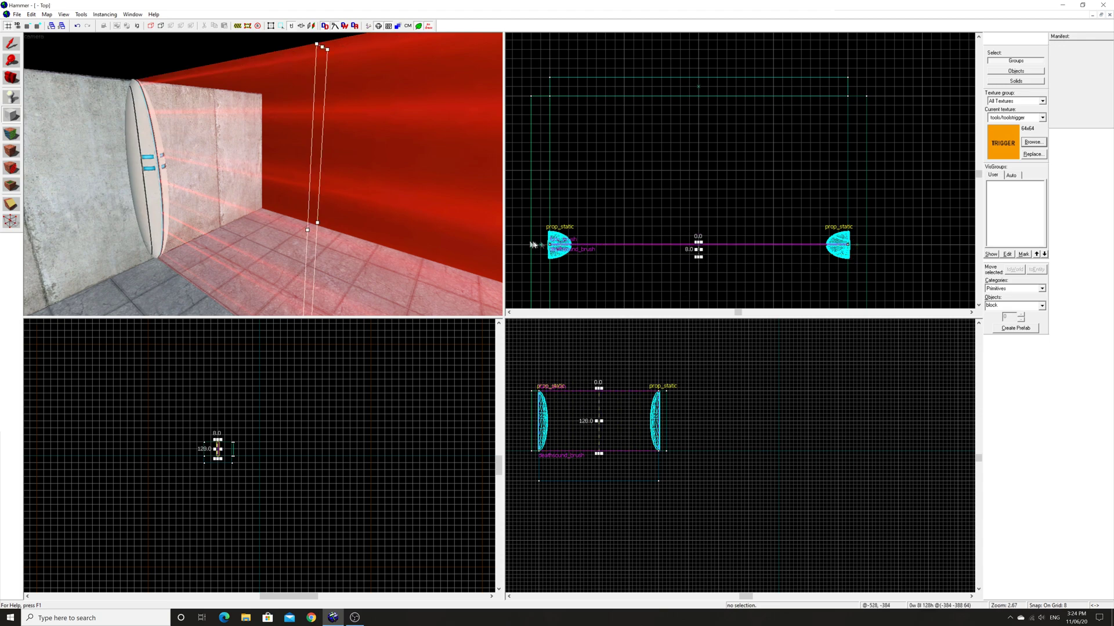
drag(543, 246, 580, 251)
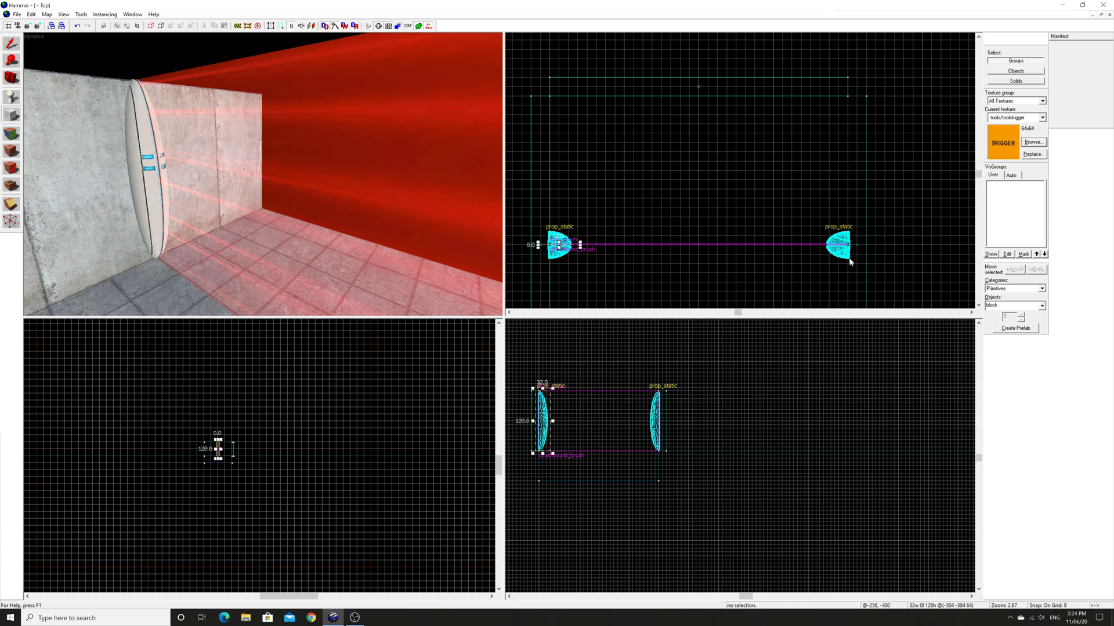
Create a trigger block against the laserplane brush between the cleanser props, 256 units wide, 1 unit thick and 128 units high.
drag(849, 246, 549, 254)
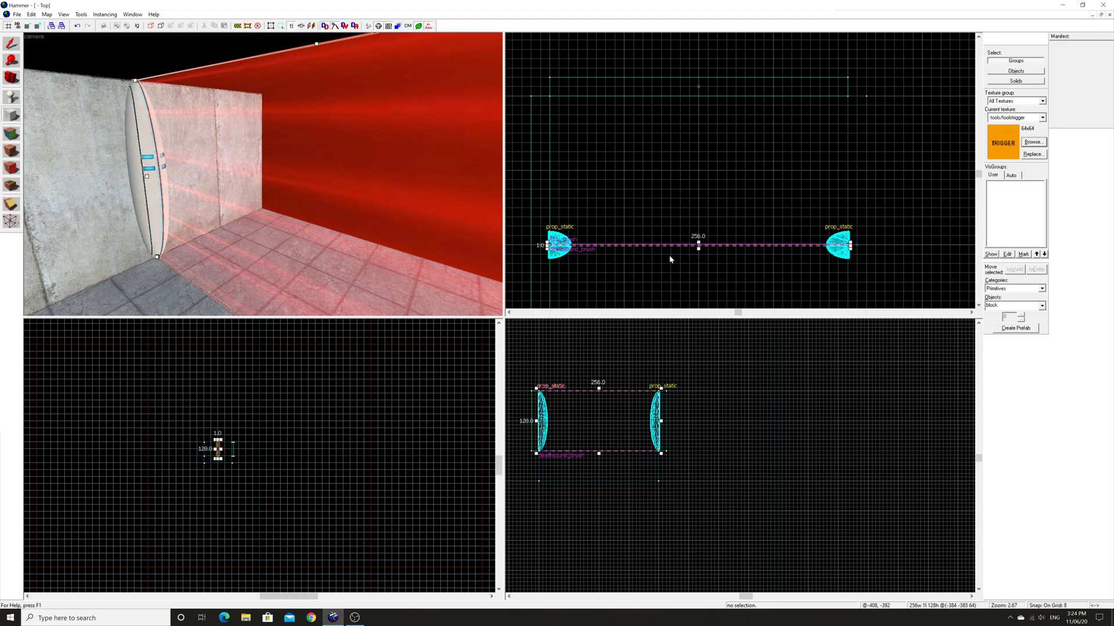
key(Return)
click(16, 43)
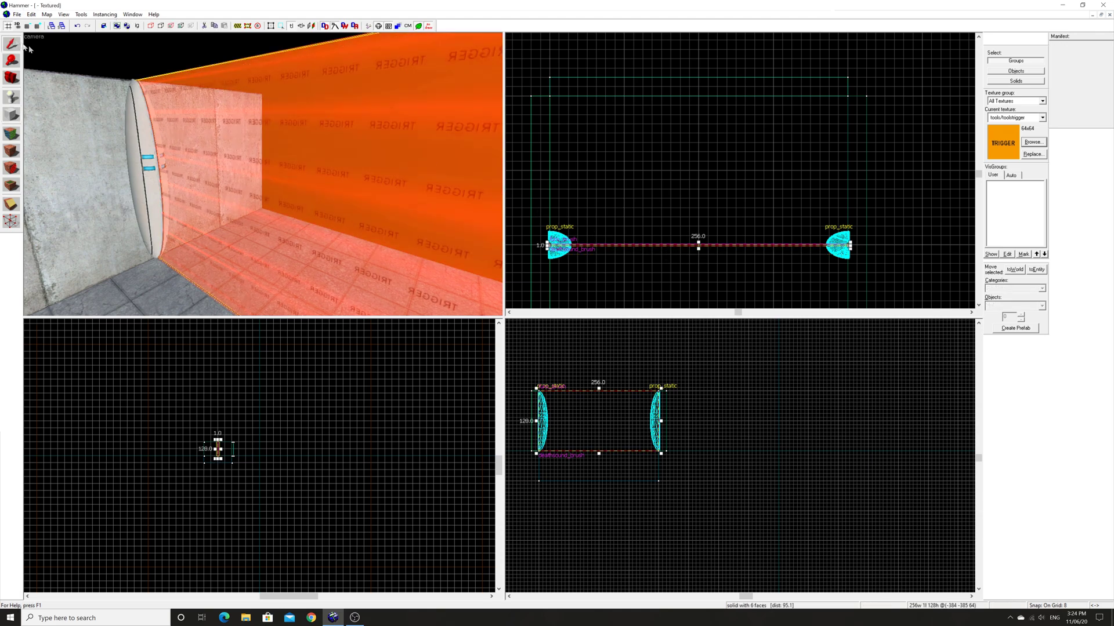
Tie the trigger block to an entity and set its class to trigger_hurt.
key(ctrl+t)
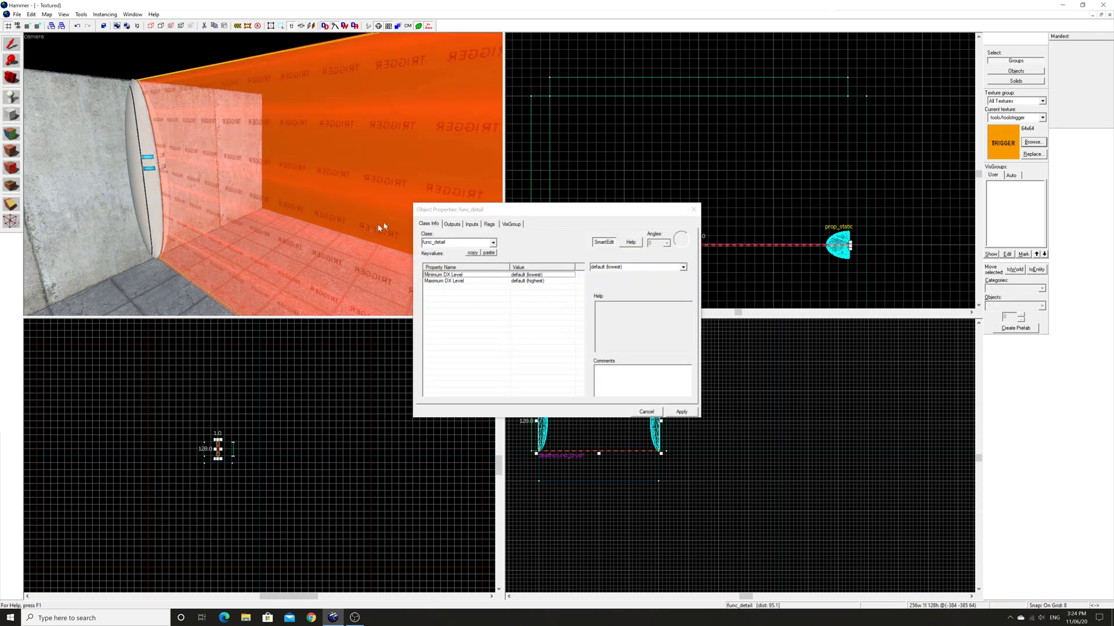
click(454, 242)
text(tr)
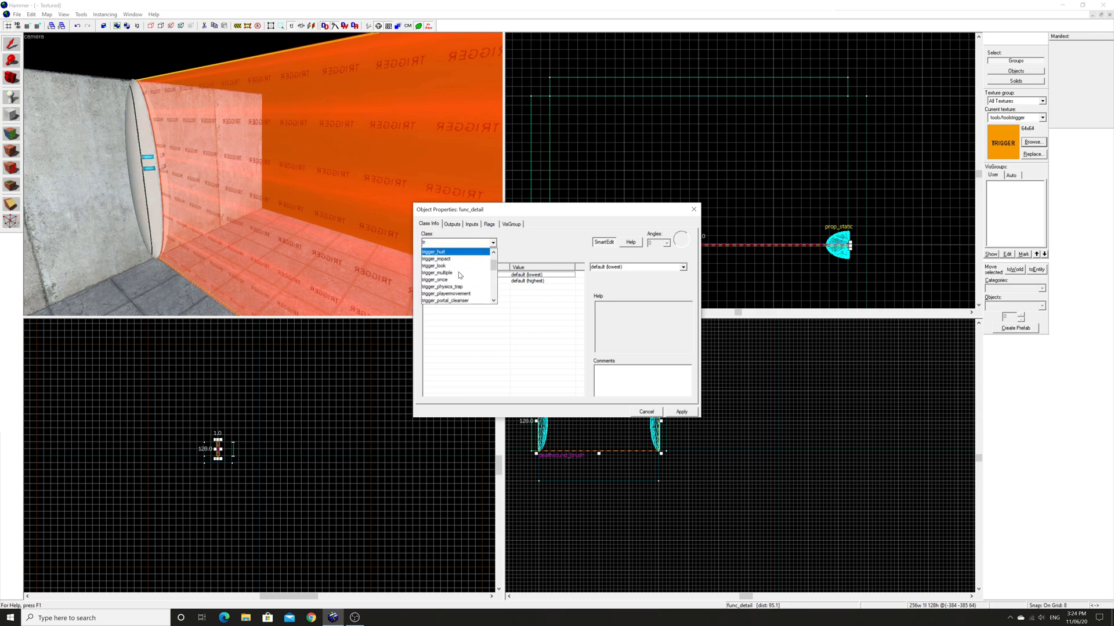
click(444, 253)
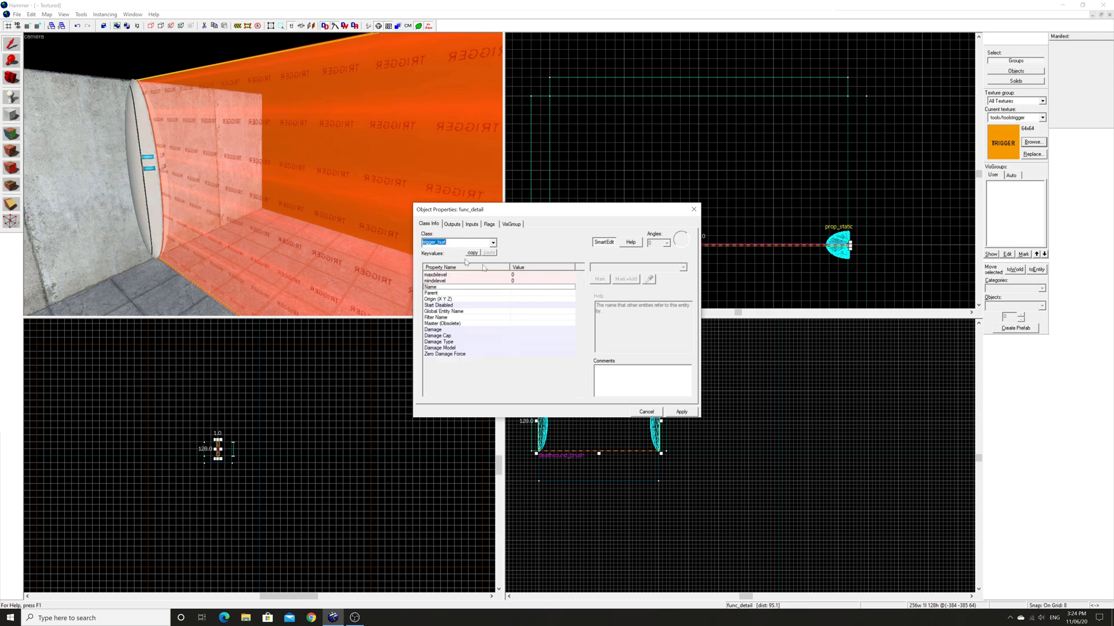
click(680, 410)
Set the trigger_hurt's damage to 900 and its damage type to ENERGYBEAM, apply the changes and close its properties.
click(523, 318)
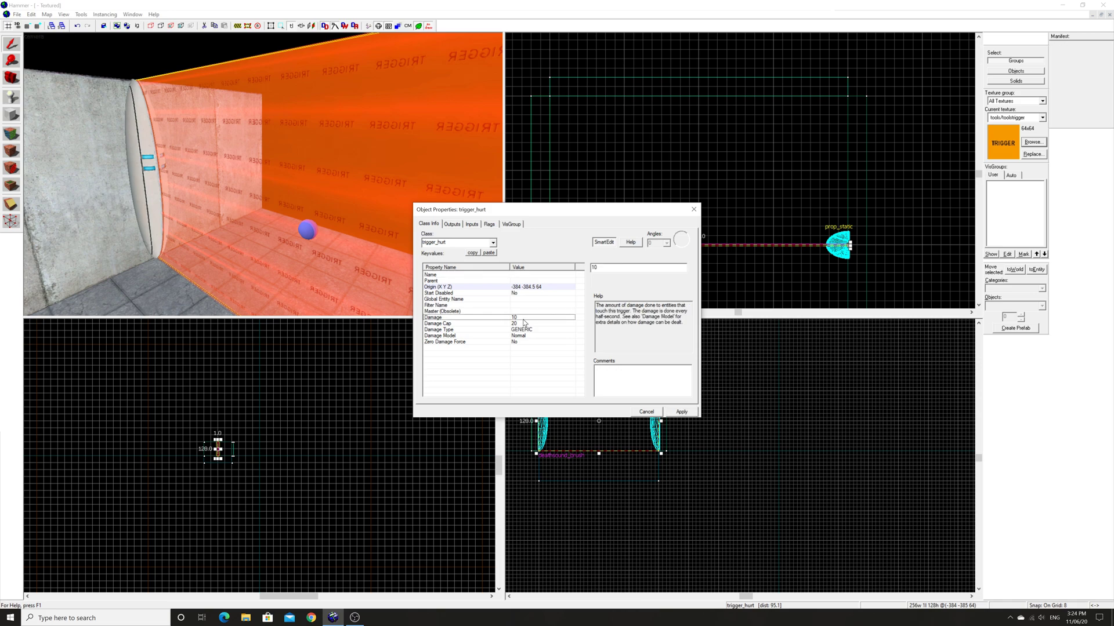
double_click(591, 269)
text(900)
click(537, 329)
click(683, 267)
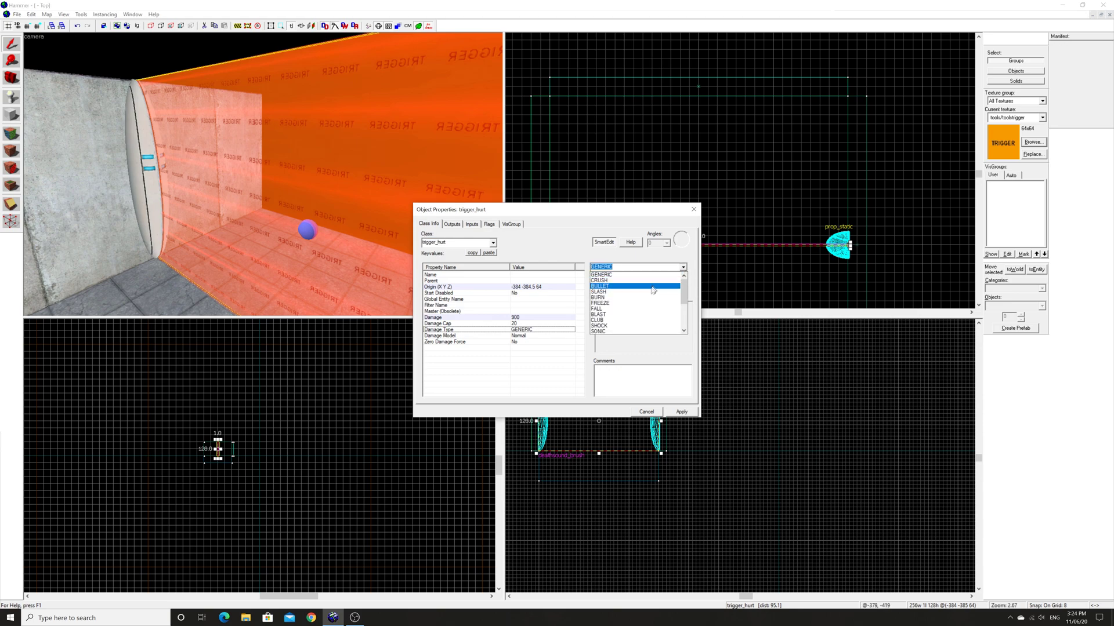
click(618, 315)
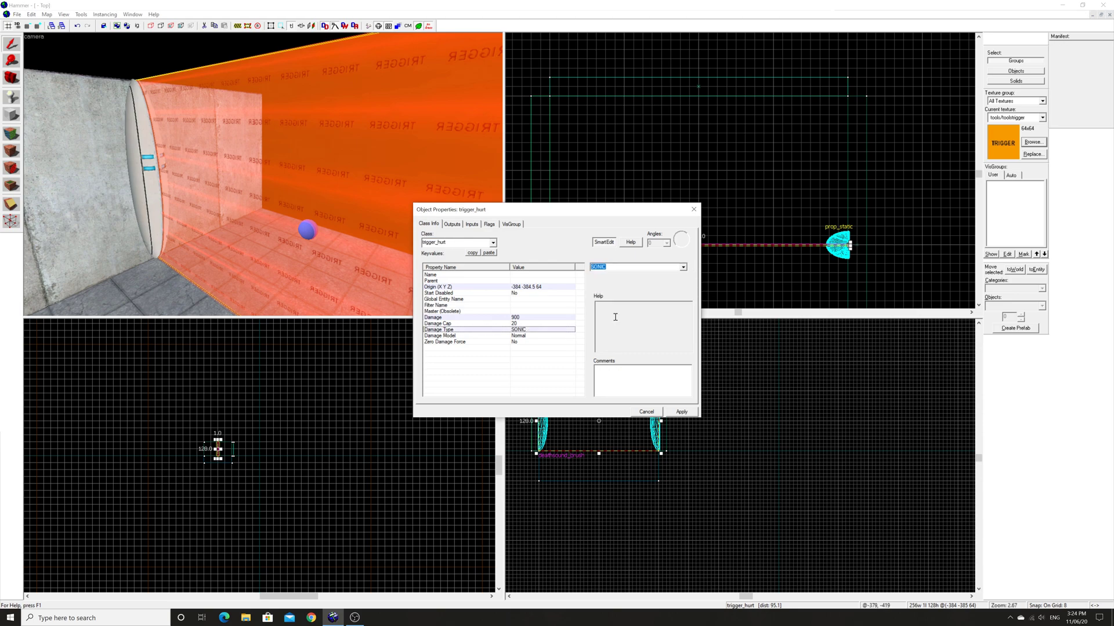
click(682, 412)
click(496, 225)
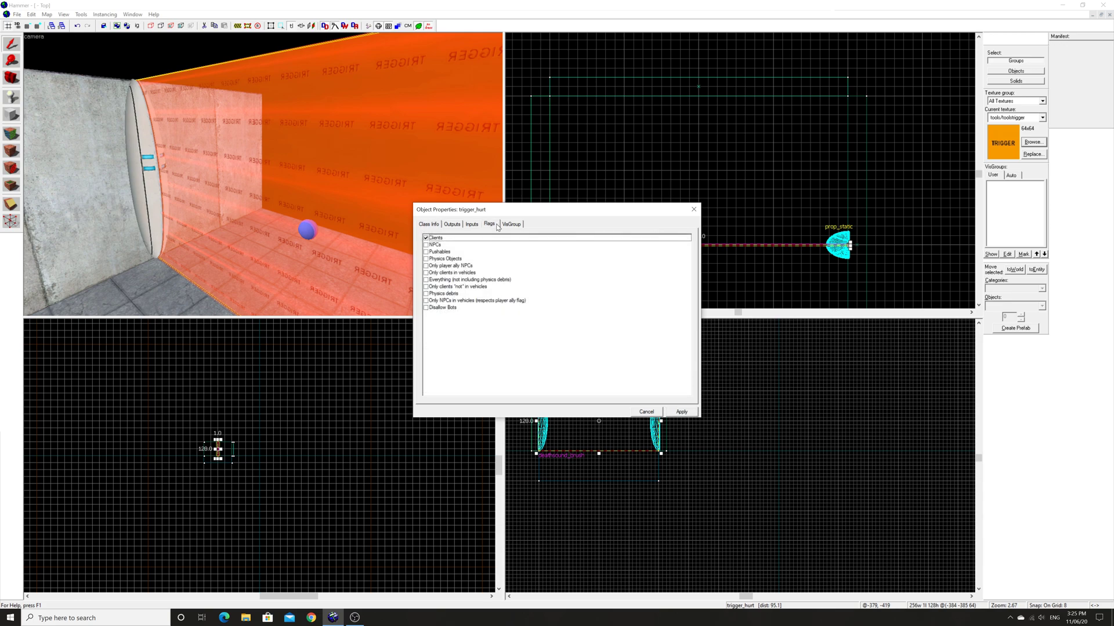
click(435, 226)
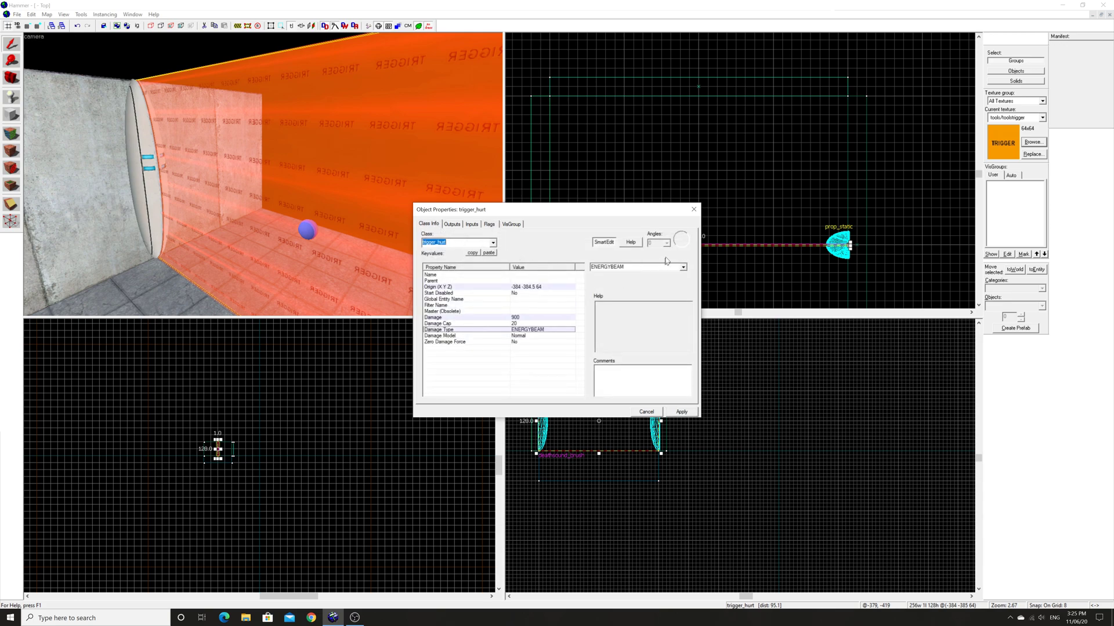
click(693, 210)
key(Escape)
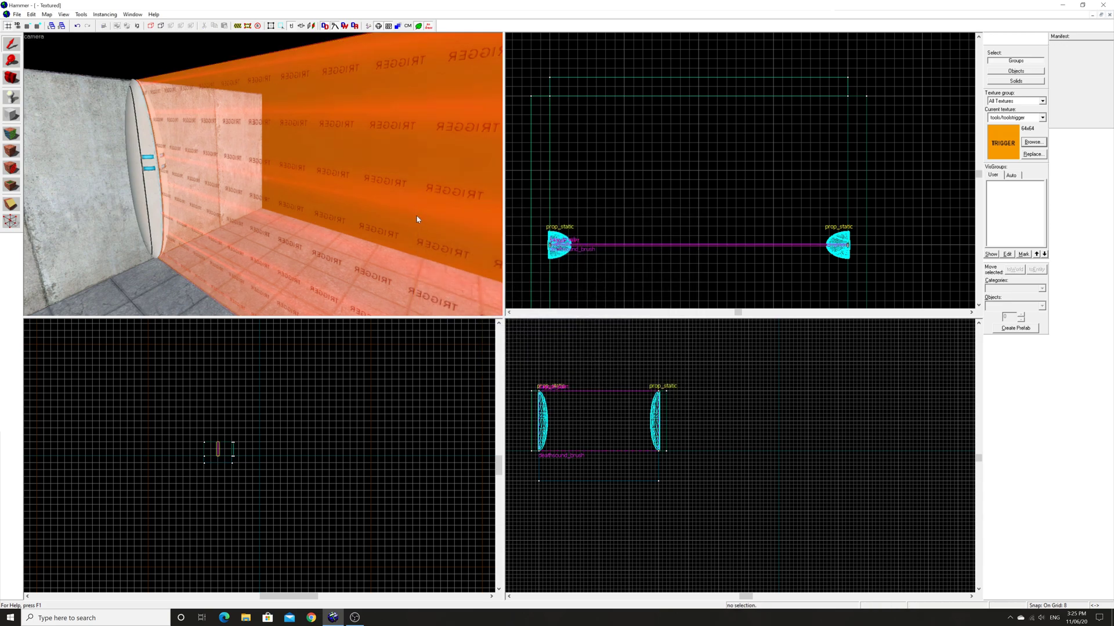
Place an ambient_generic entity on the floor beside the laser grill, midway between the two cleanser props.
key(z)
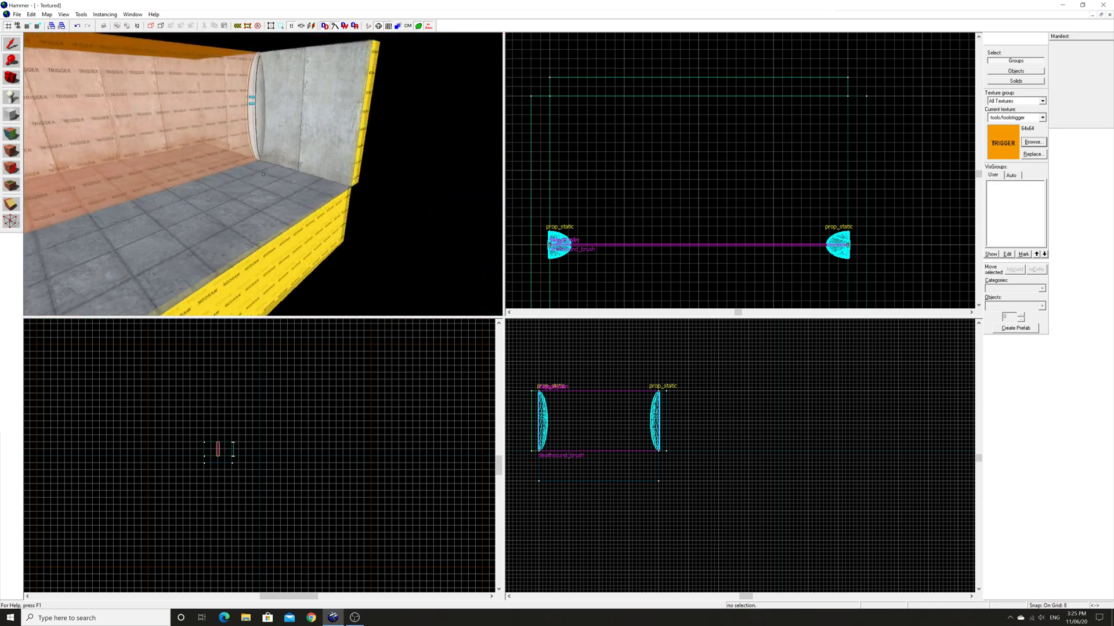
key(d)
key(a)
key(w)
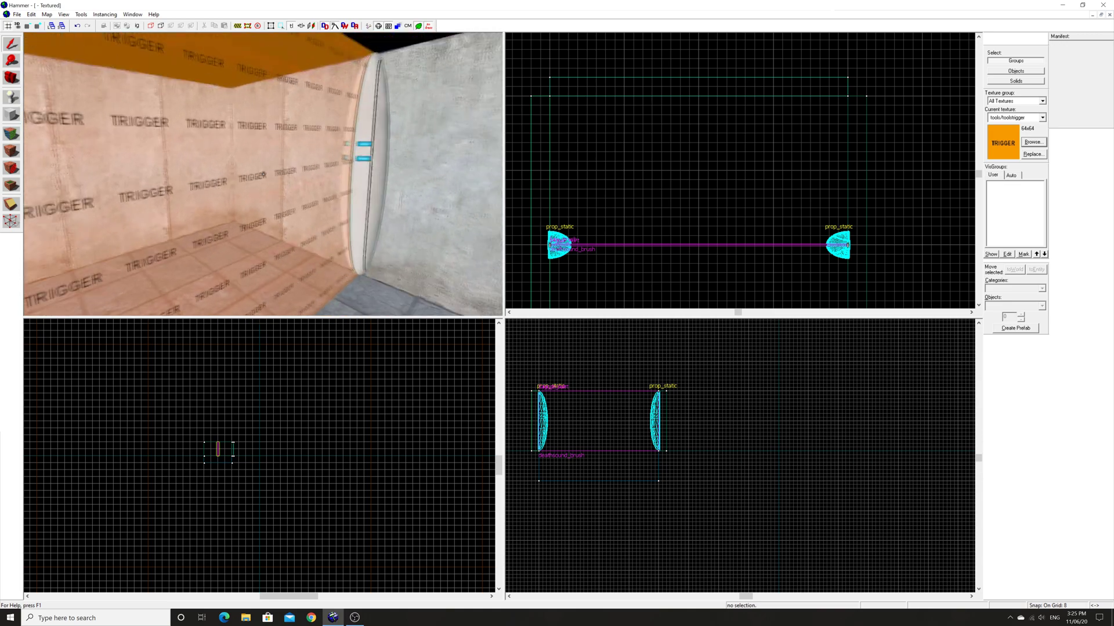
key(z)
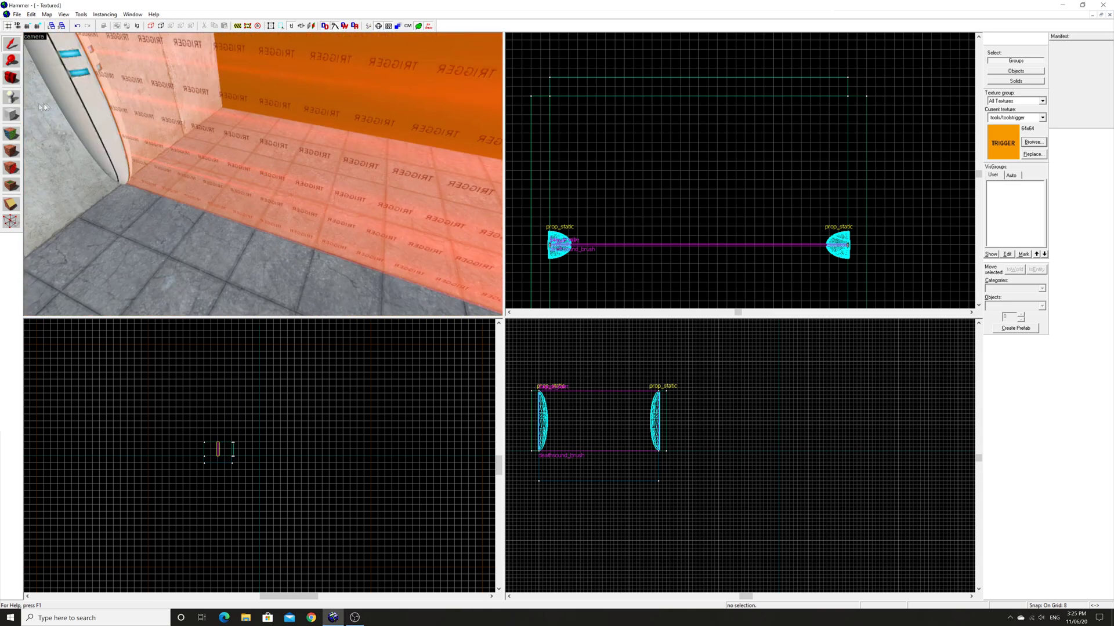
key(shift+e)
click(1012, 305)
text(a)
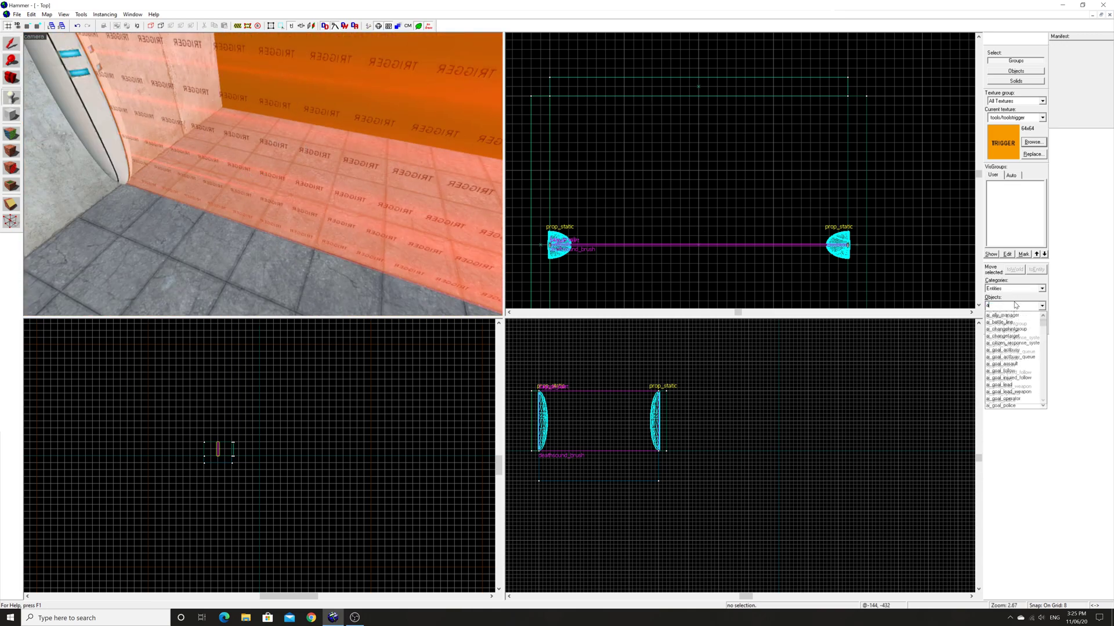
text(mb)
click(1002, 314)
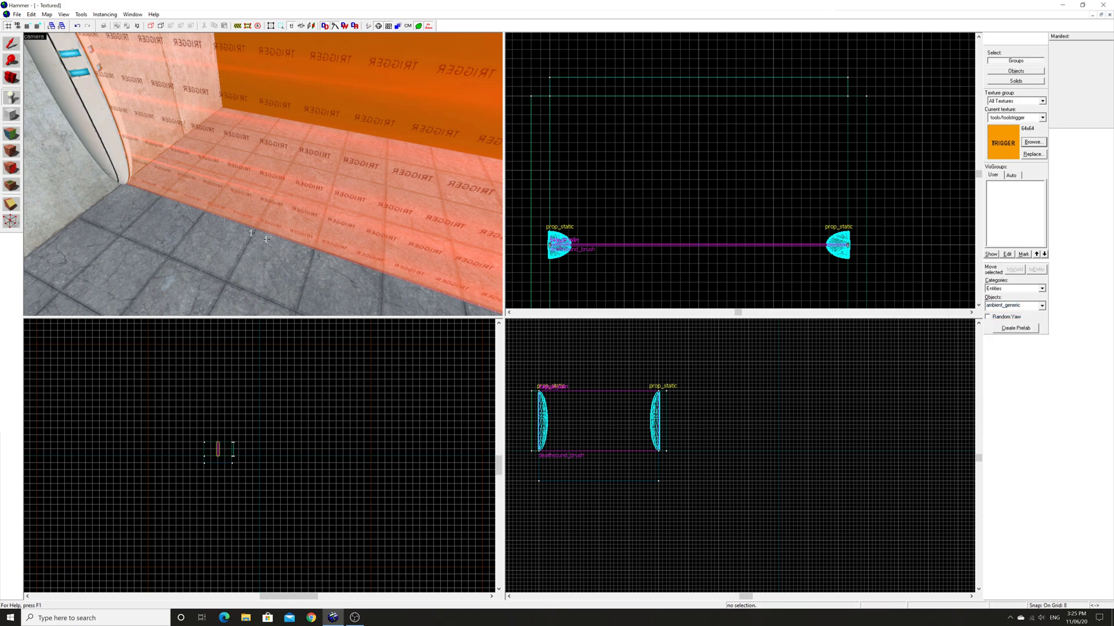
click(316, 257)
key(shift+s)
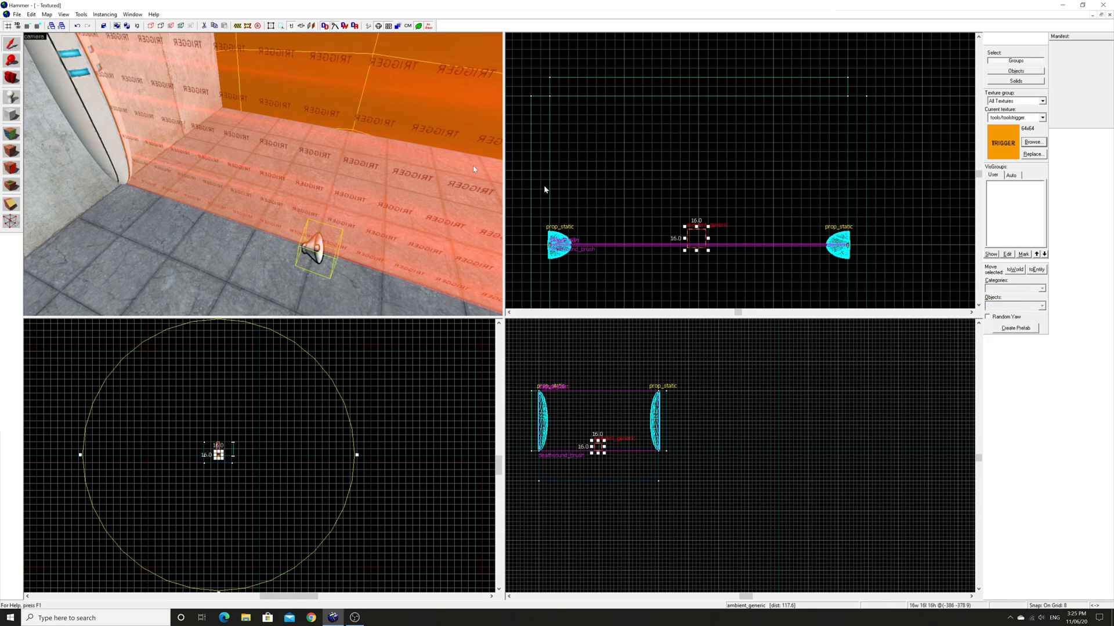
Center the ambient_generic inside the grill at half its height and shrink its audible radius to 160 units.
drag(698, 241, 700, 247)
scroll(589, 458, up, 2)
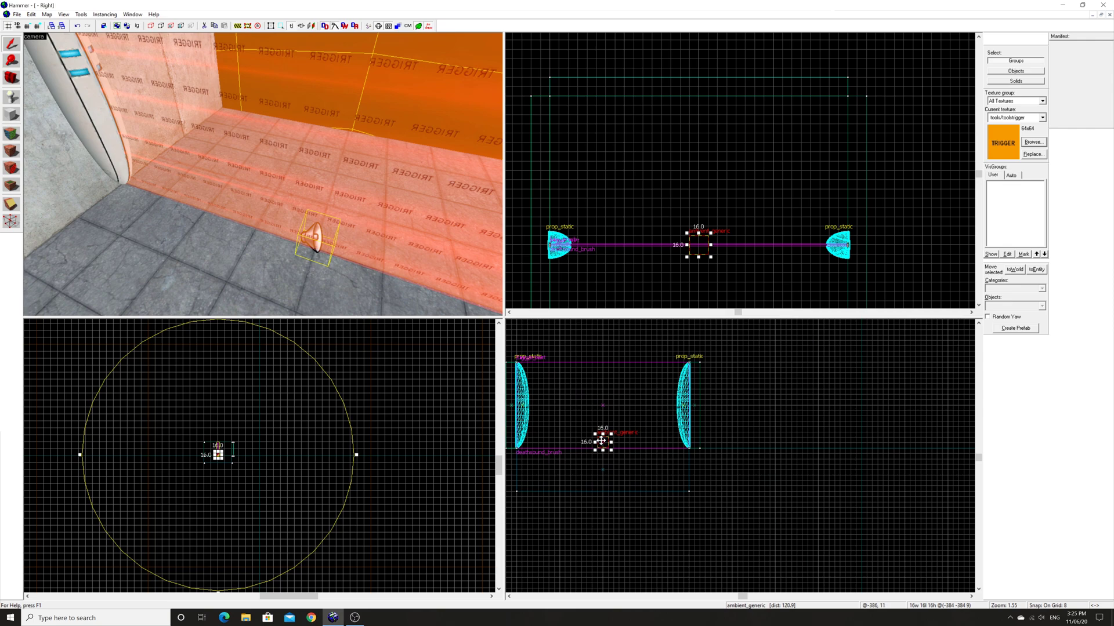
drag(601, 440, 602, 405)
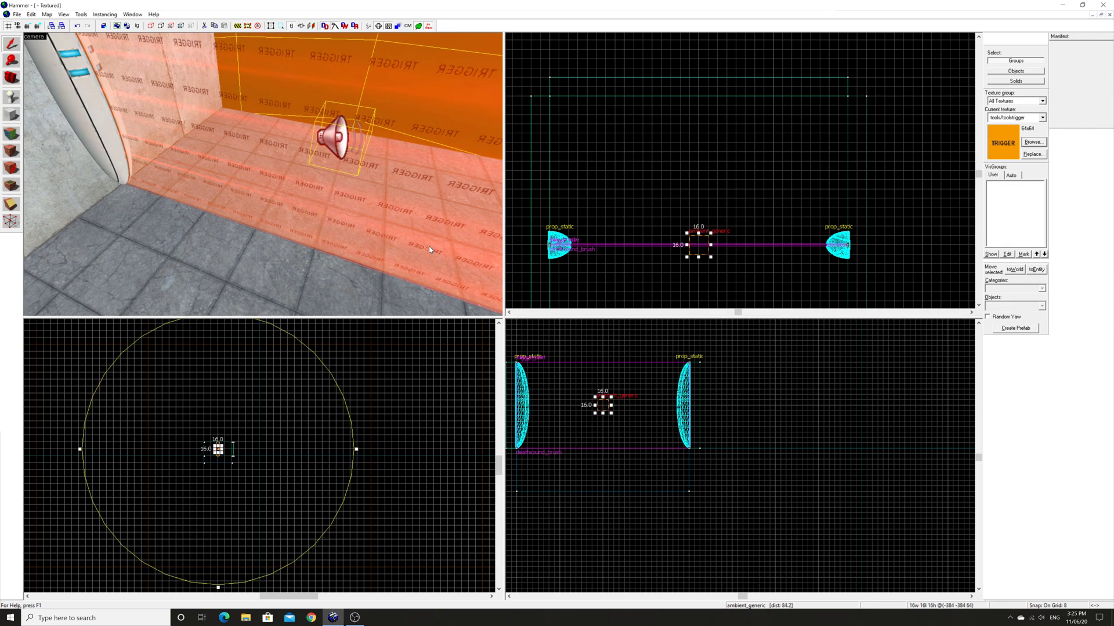
drag(80, 450, 201, 452)
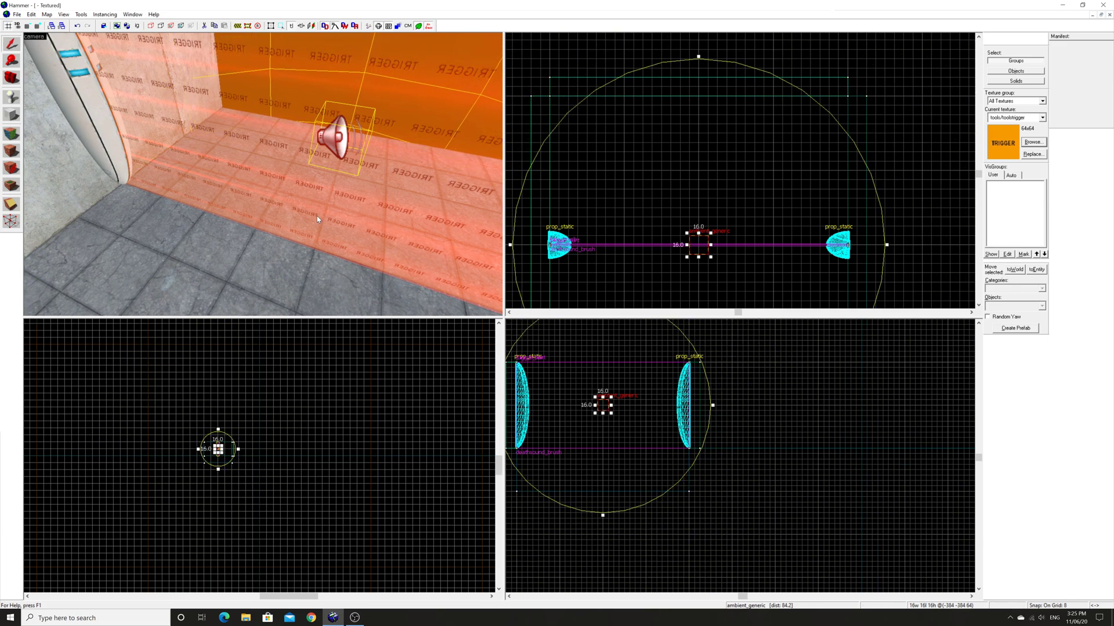
Assign the shield sound ambient\machines\combine_shield_touch_loop1.wav to the ambient_generic and set its SourceEntityName to deathsound_brush.
key(alt+Return)
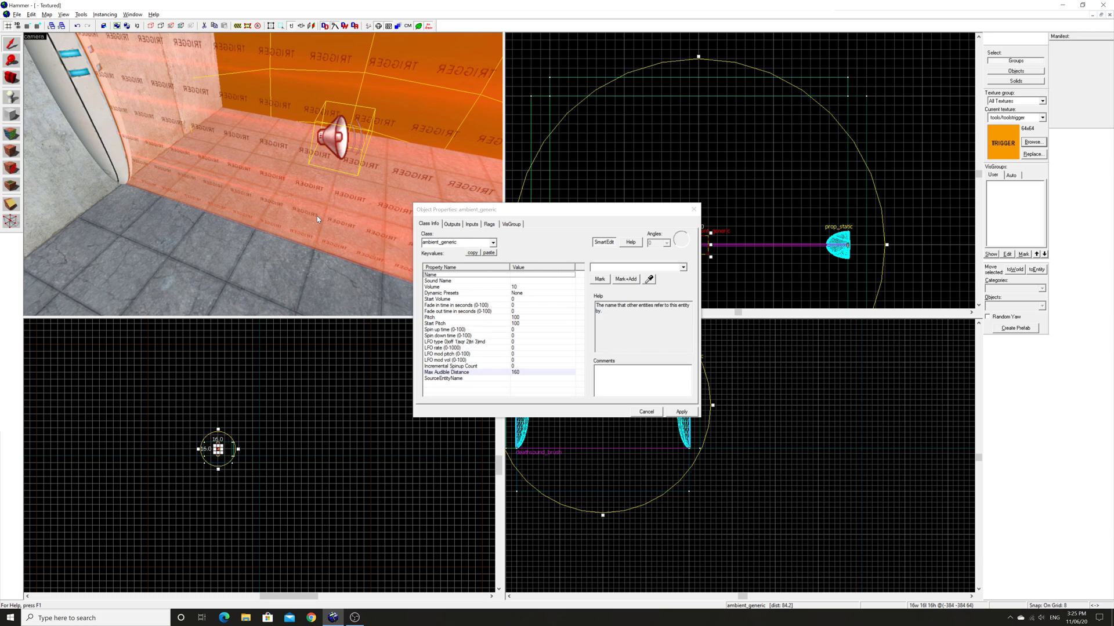
click(538, 283)
click(602, 283)
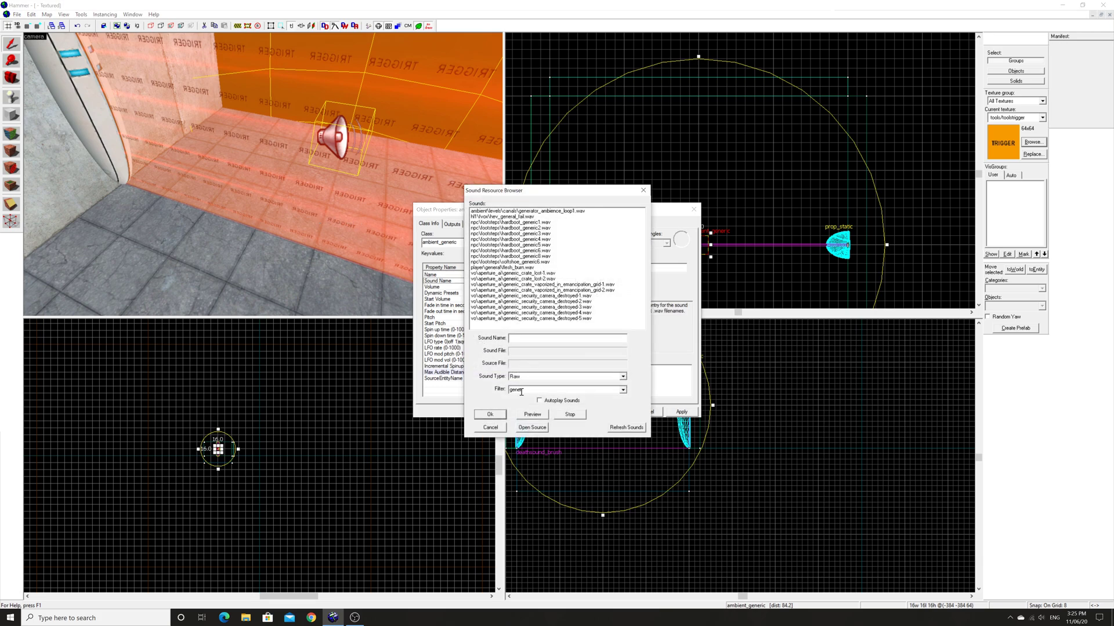
text(shield)
click(540, 217)
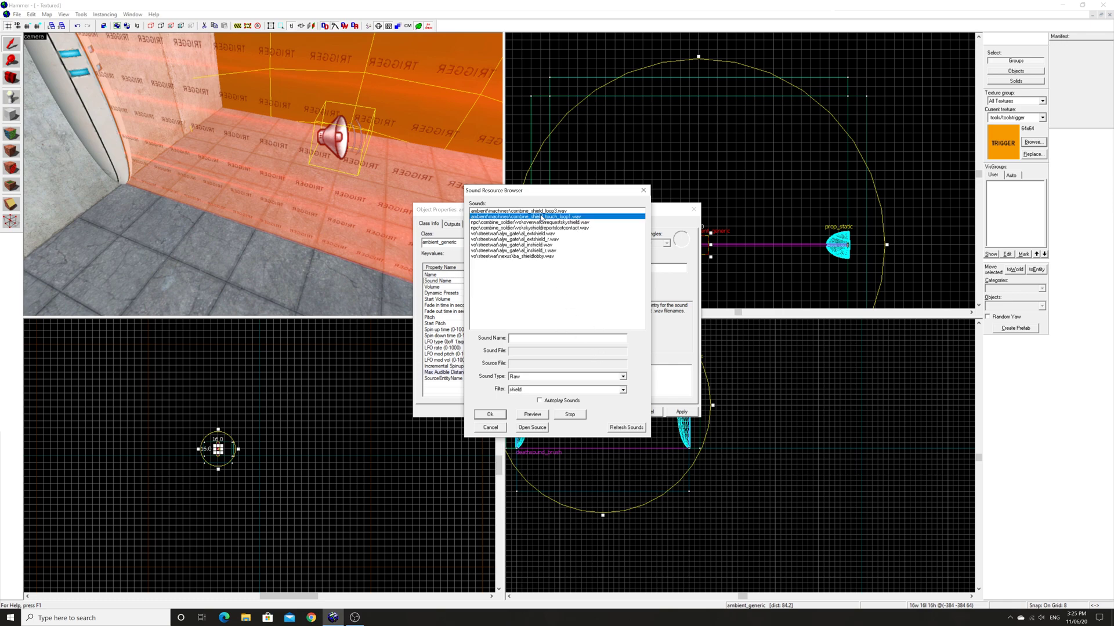
click(539, 416)
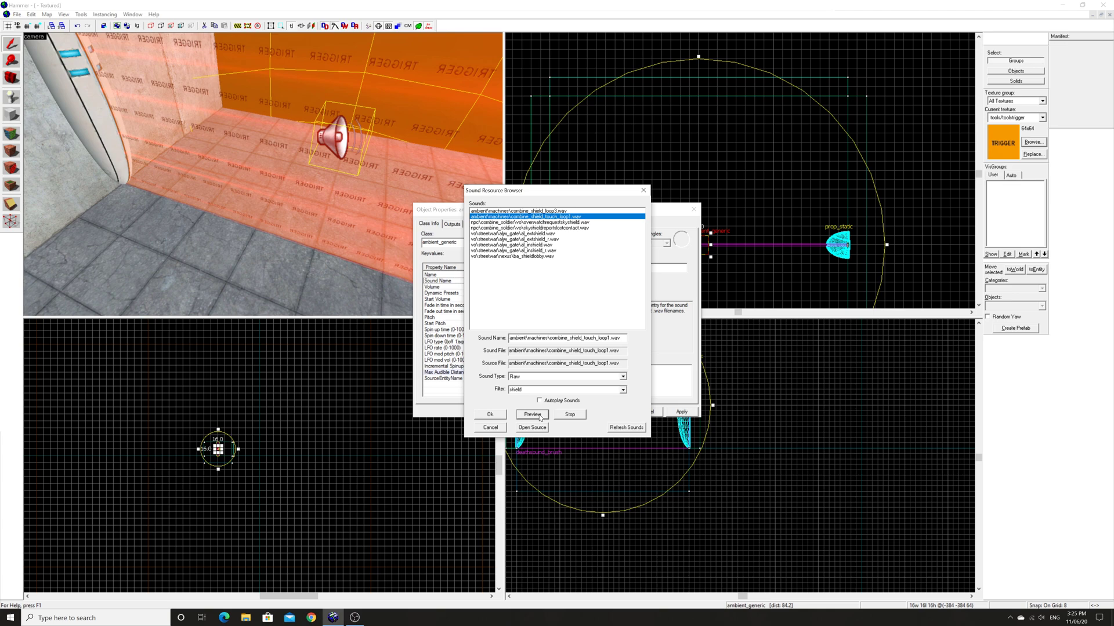
click(497, 417)
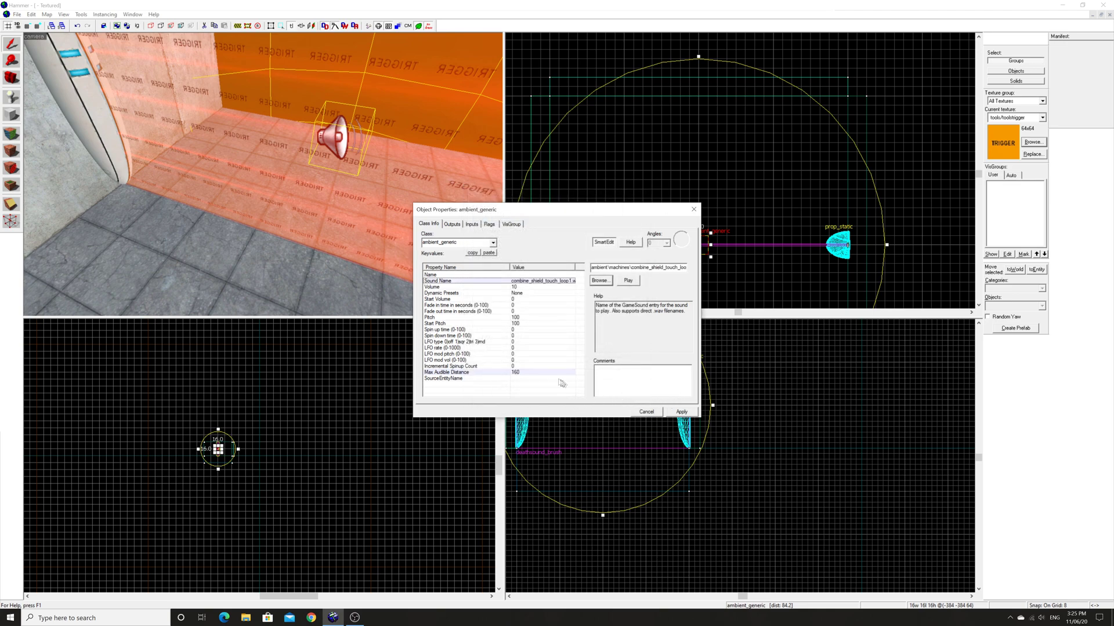
click(683, 267)
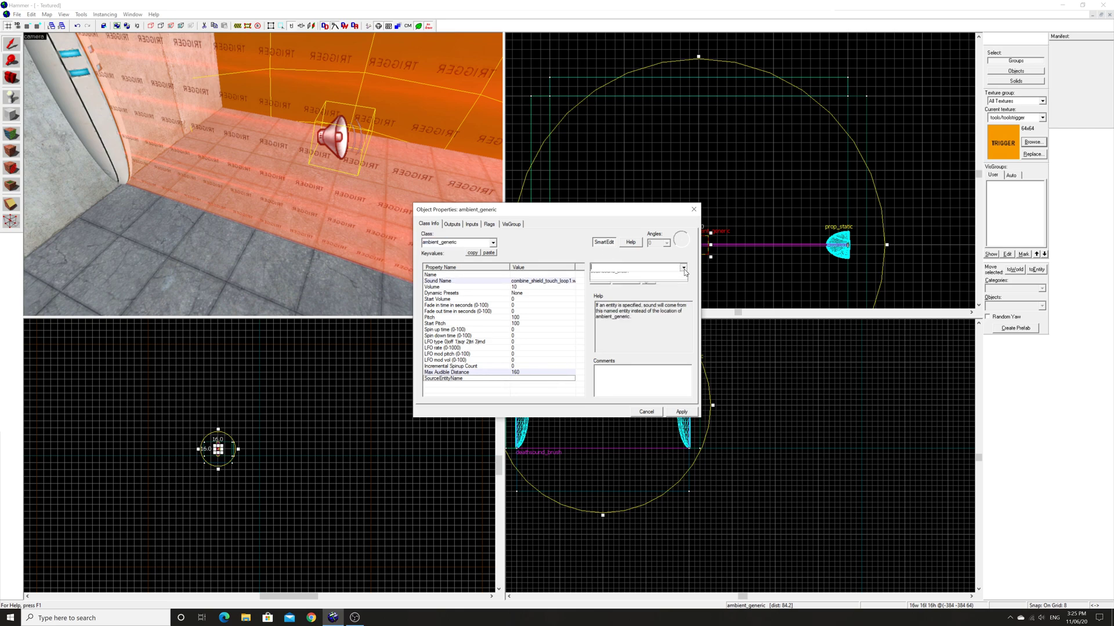
click(672, 276)
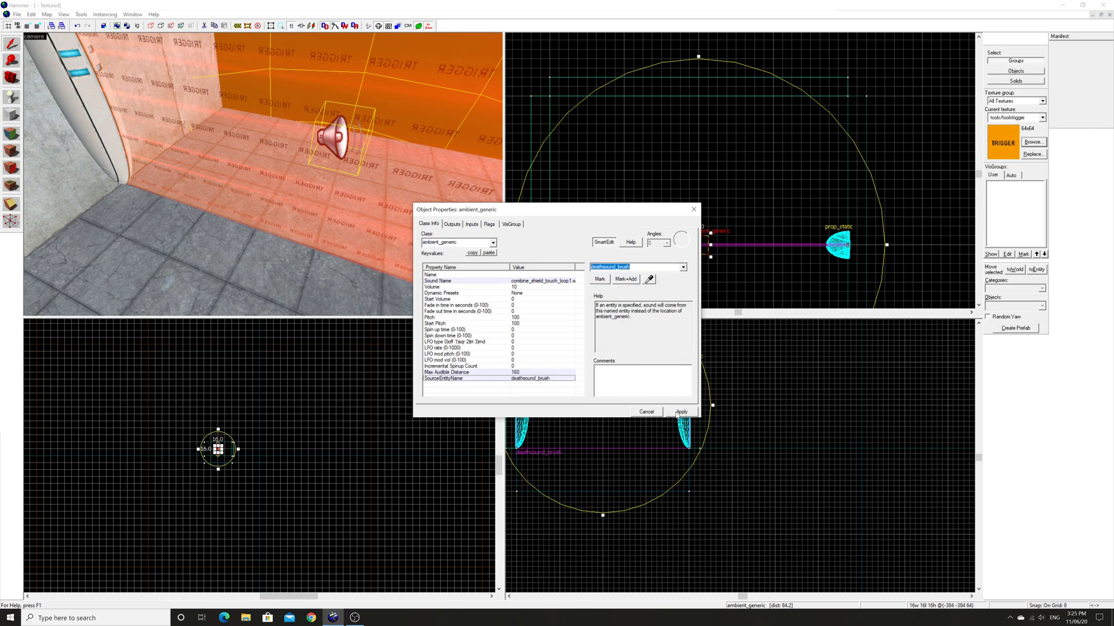
Turn off the ambient_generic's Start Silent and Is NOT Looped flags, apply the changes, close its properties and deselect it.
click(511, 224)
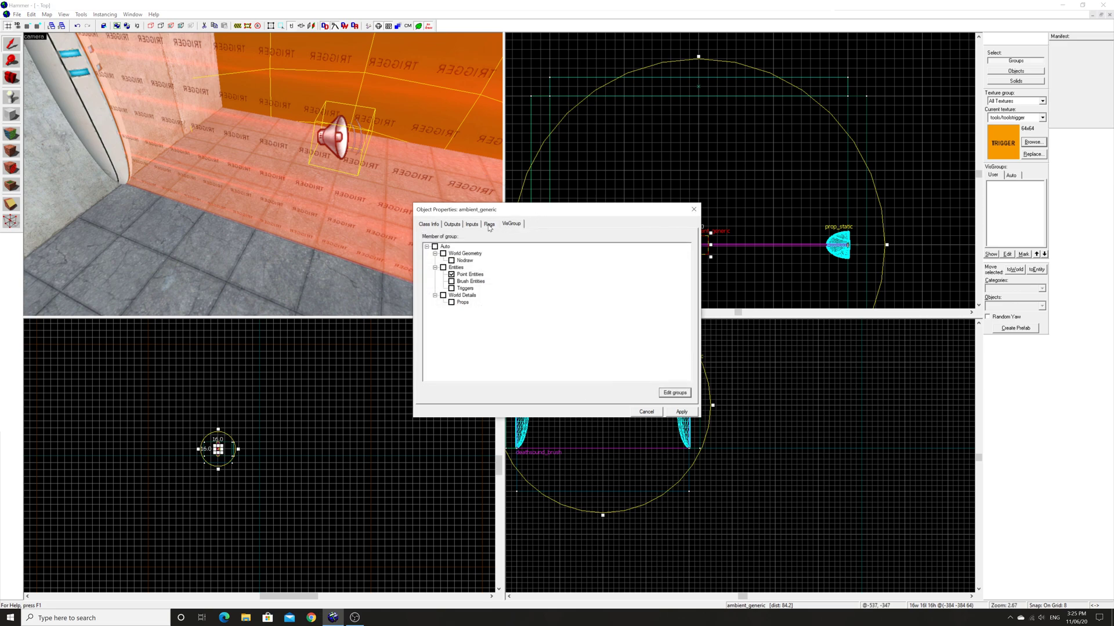
click(489, 225)
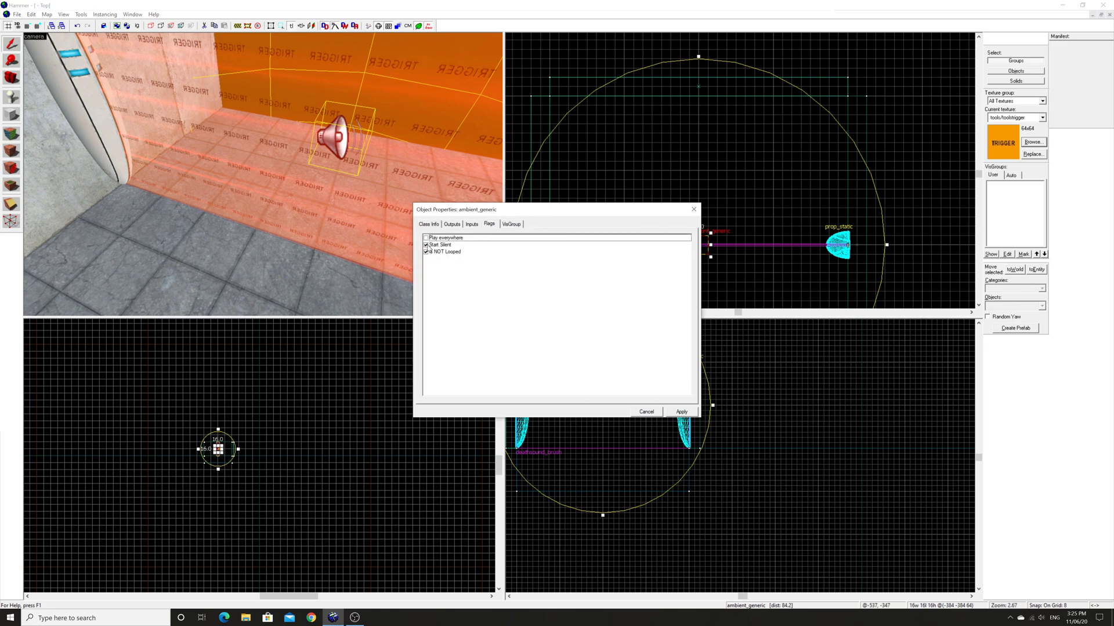
click(427, 245)
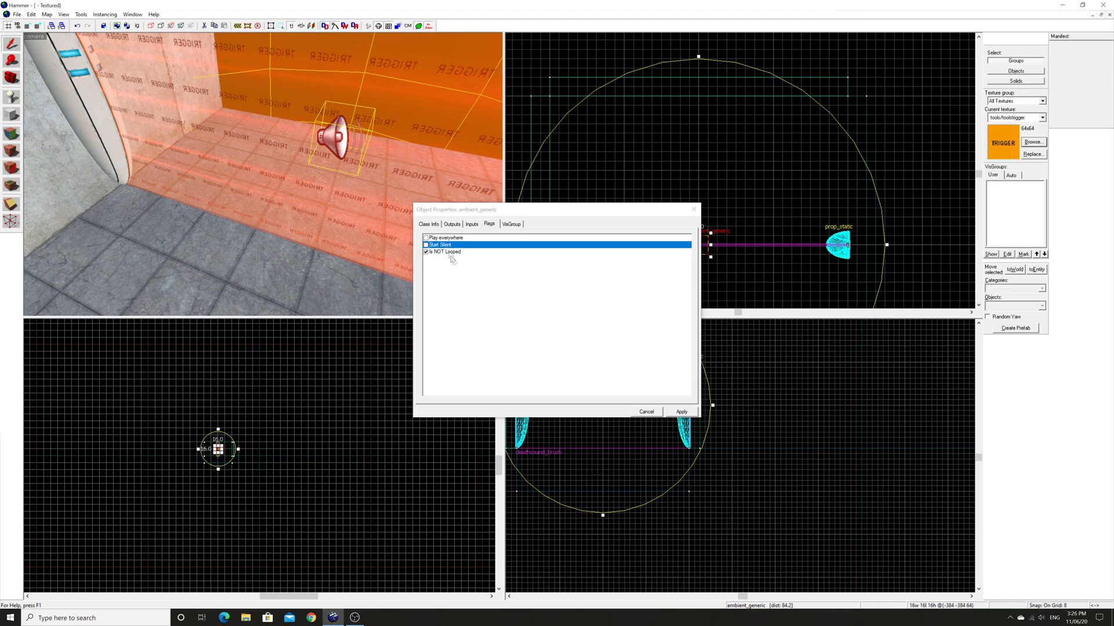
click(426, 245)
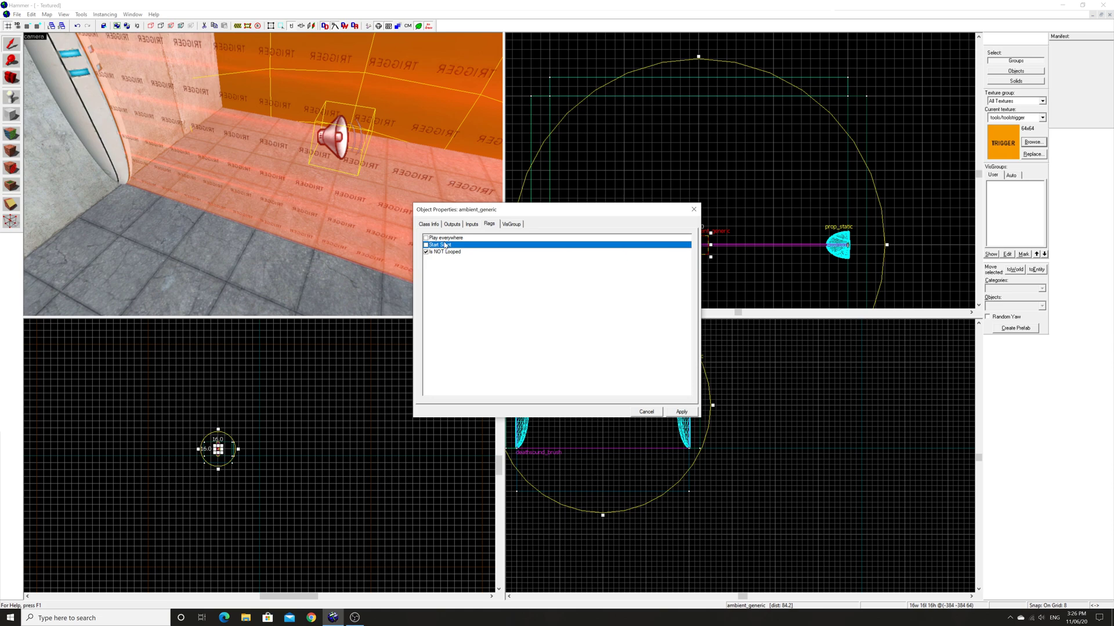
click(442, 252)
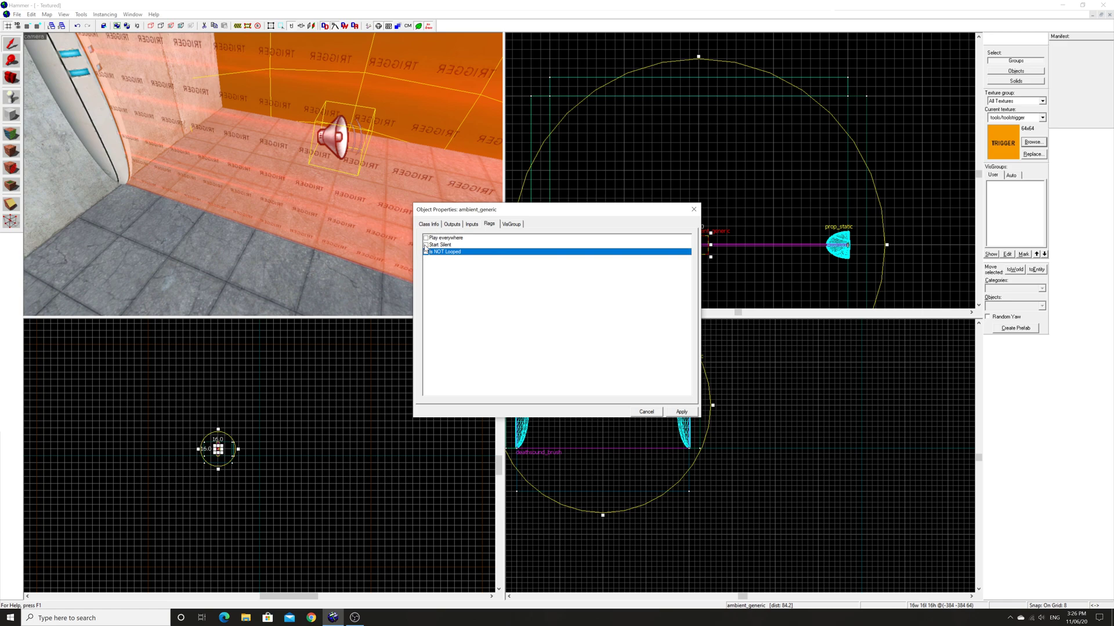
click(426, 245)
click(680, 412)
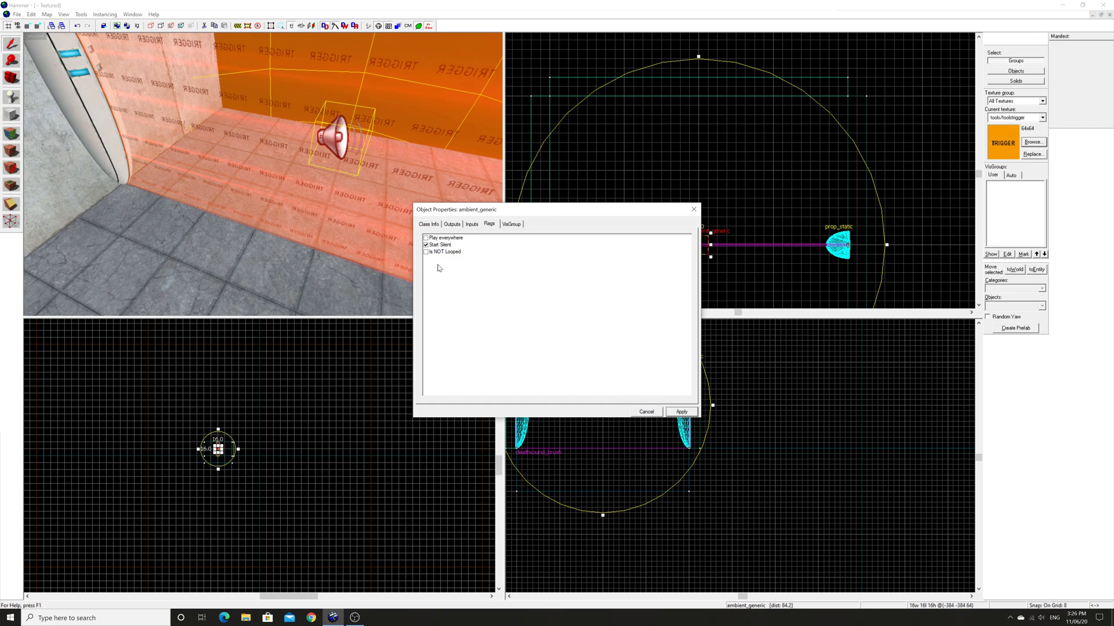
click(425, 245)
click(680, 412)
click(429, 225)
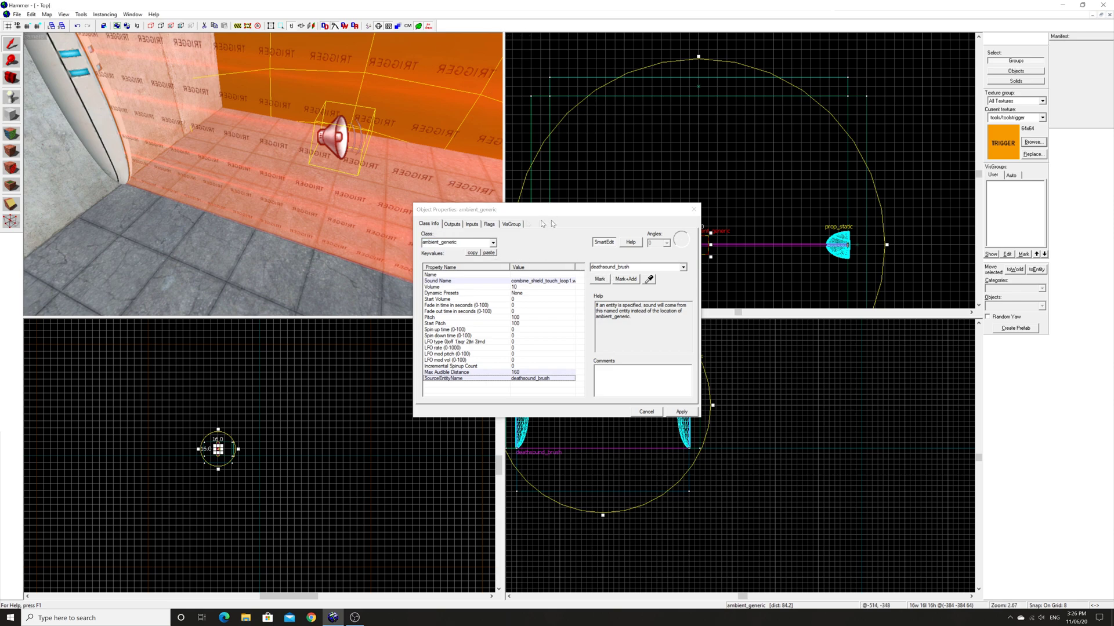
click(489, 223)
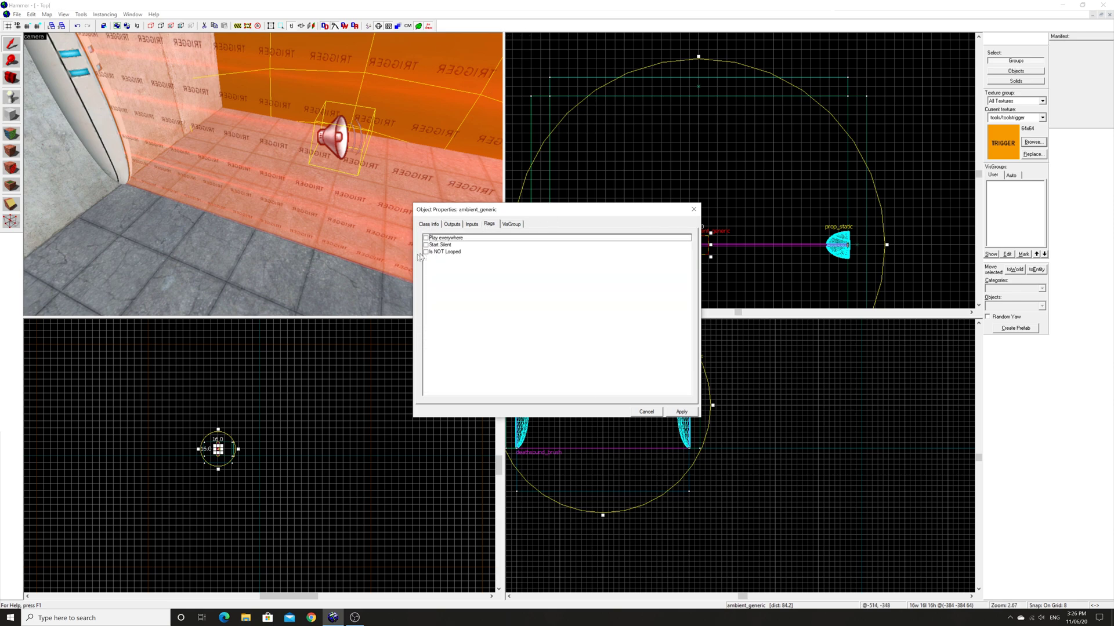
click(430, 225)
click(522, 275)
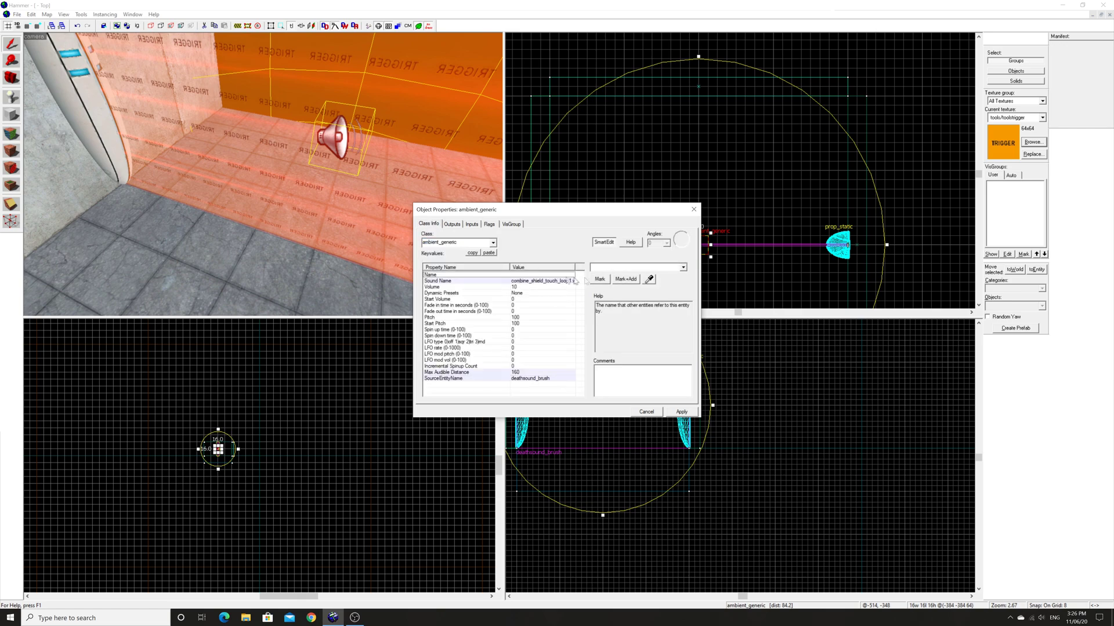
click(693, 210)
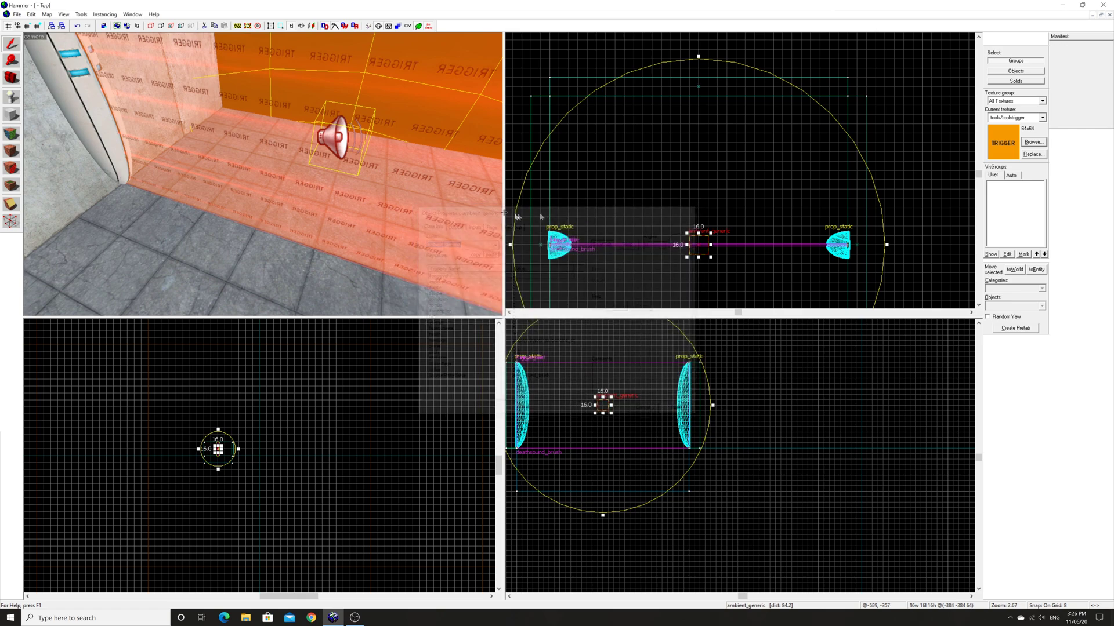
key(Escape)
key(z)
key(w)
key(w)
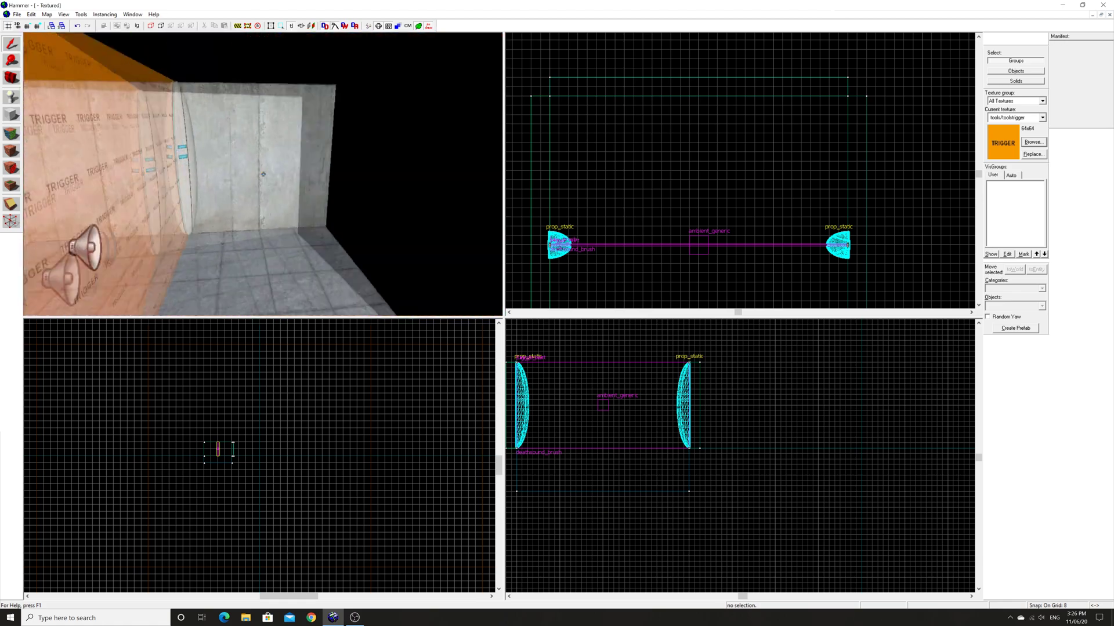
key(s)
key(z)
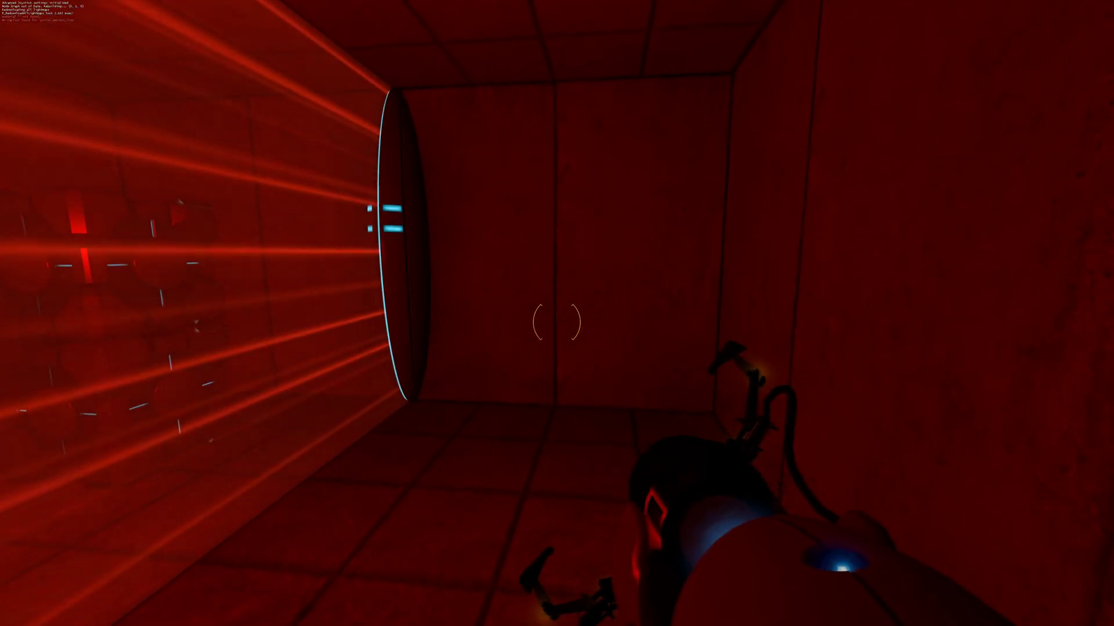
right_click(556, 322)
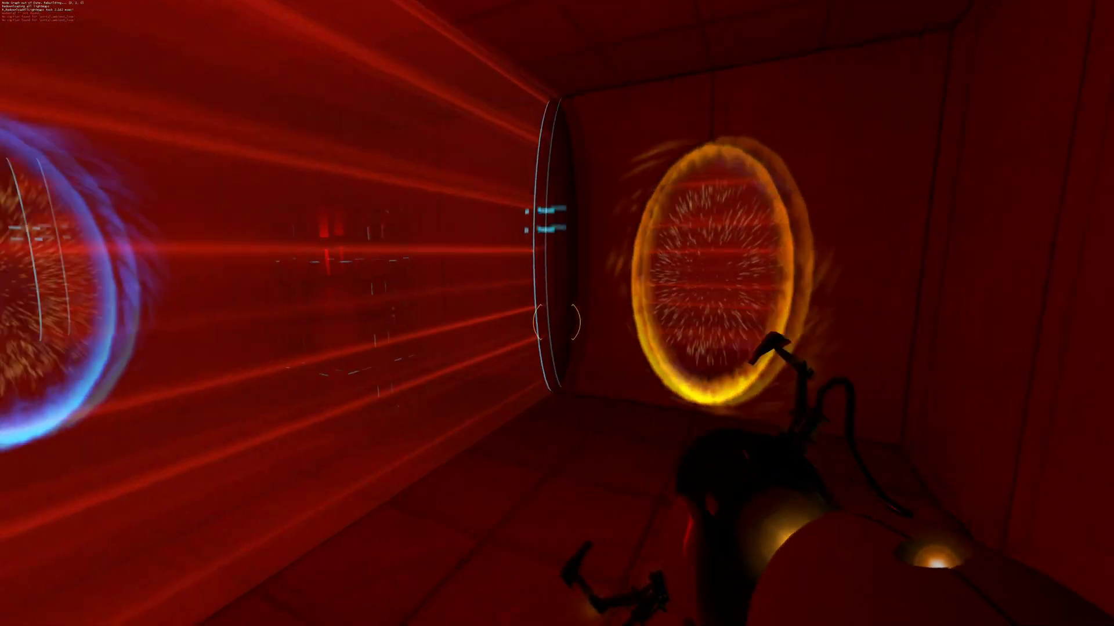
Test the laser grill in game by walking through the portals placed beside it.
key(w)
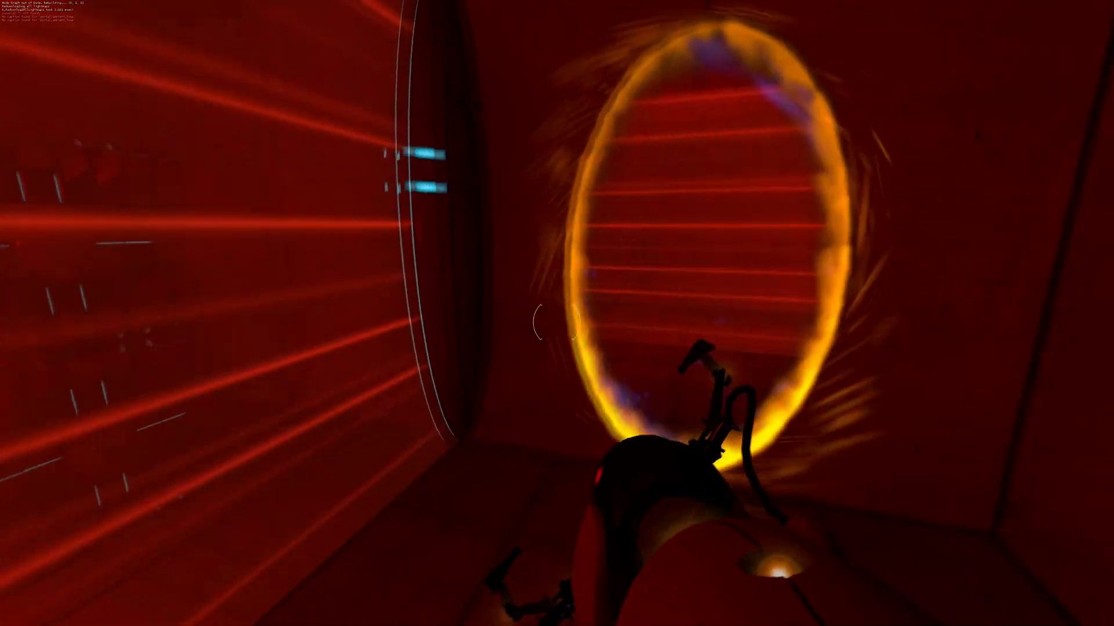
key(e)
key(e)
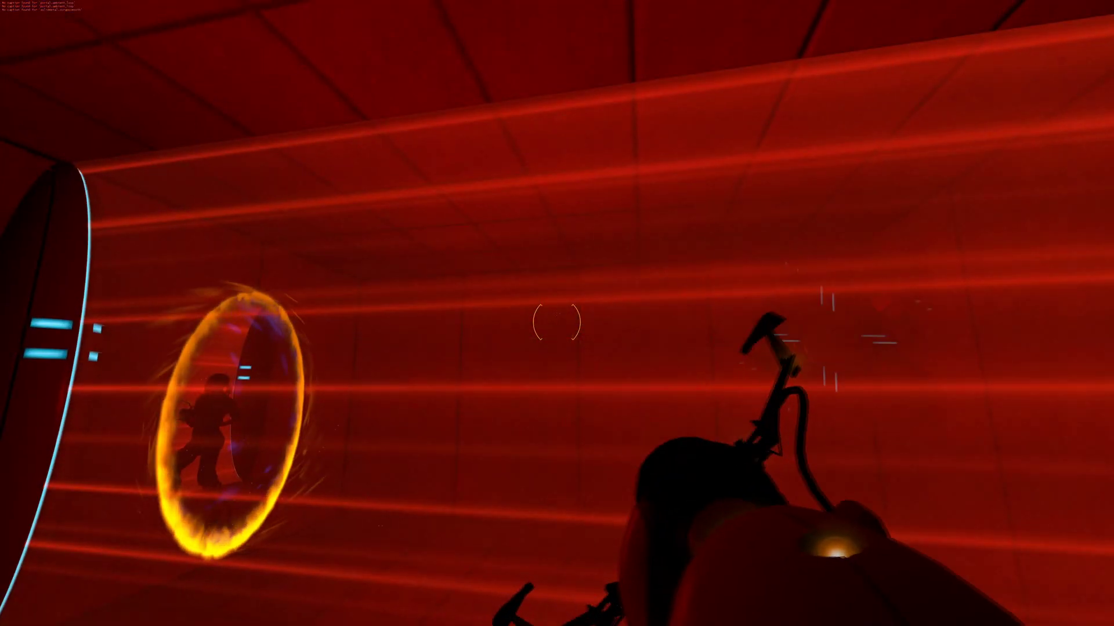
key(e)
key(e)
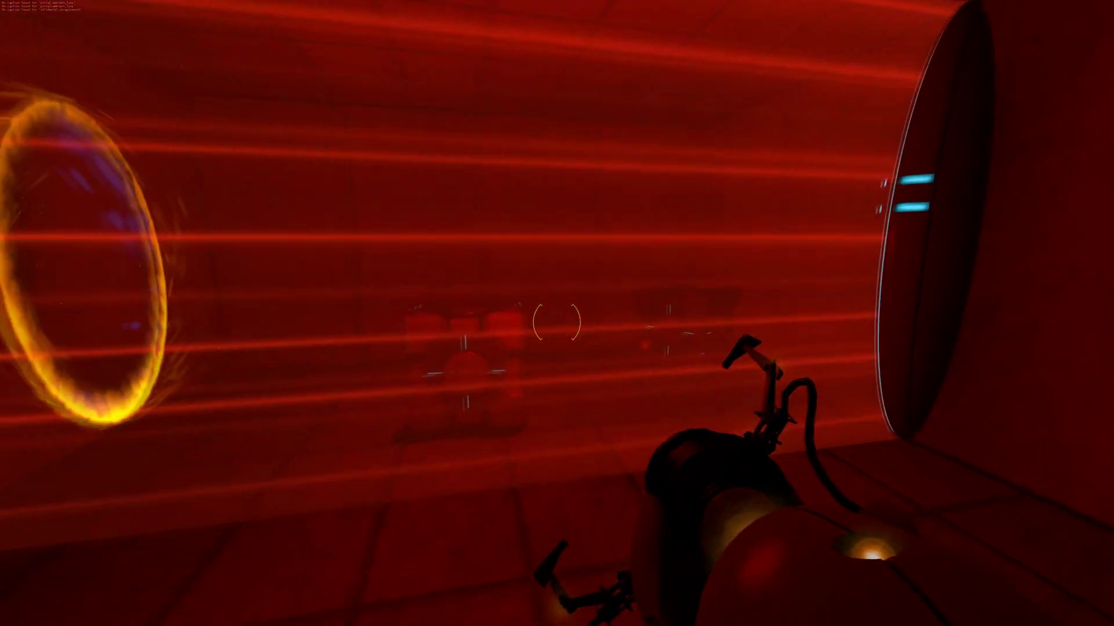
key(w)
key(w)
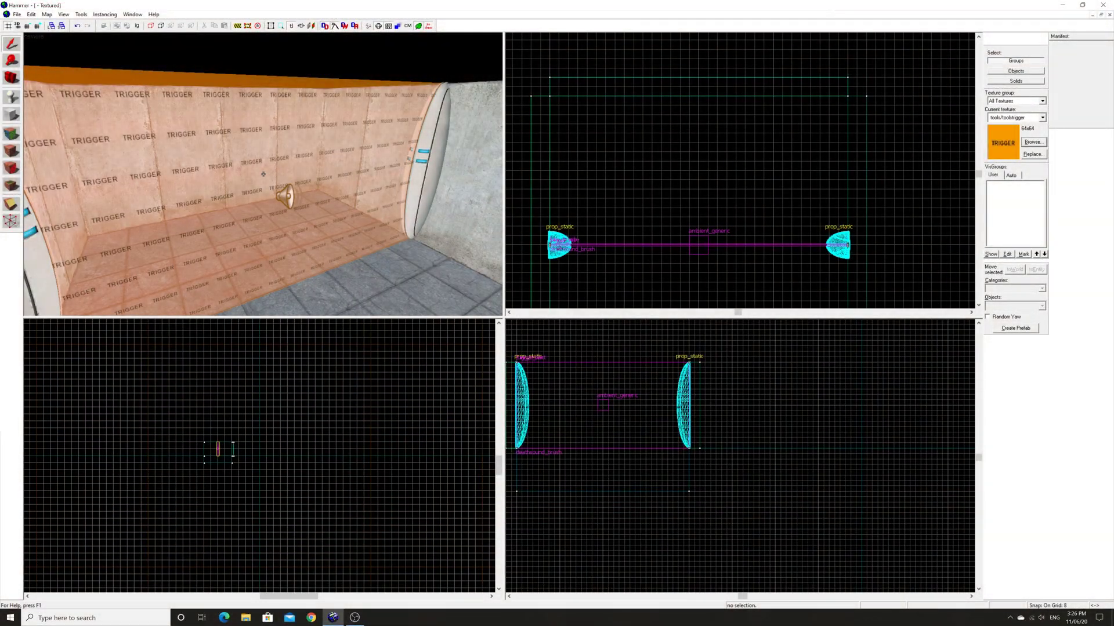
Change the class of the trigger_hurt brush across the grill to trigger_physics_trap.
key(z)
click(266, 158)
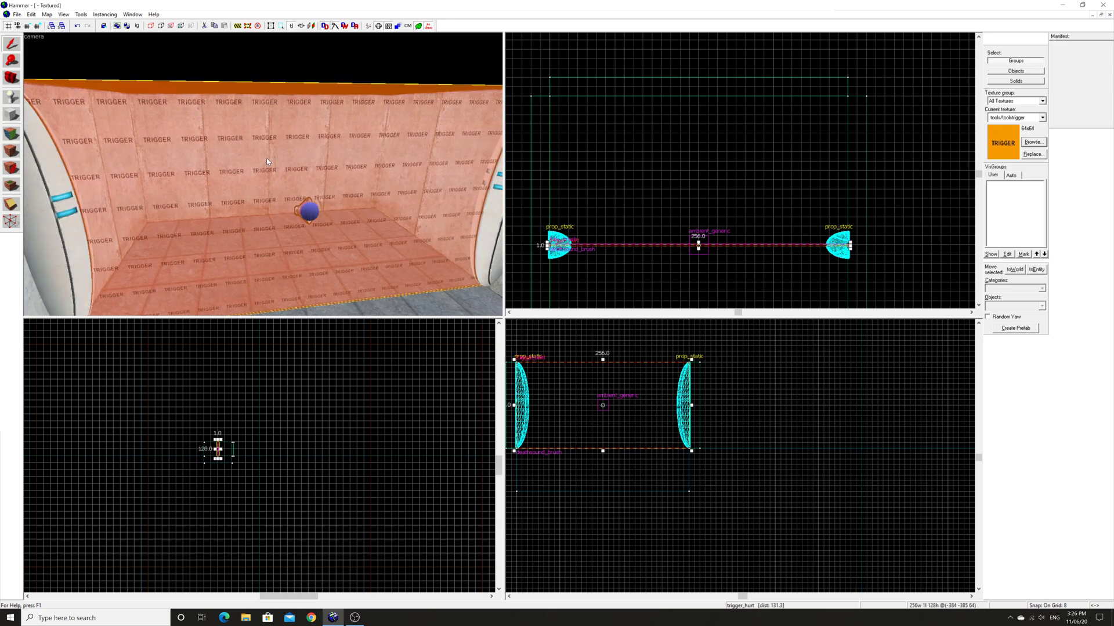
key(alt+Return)
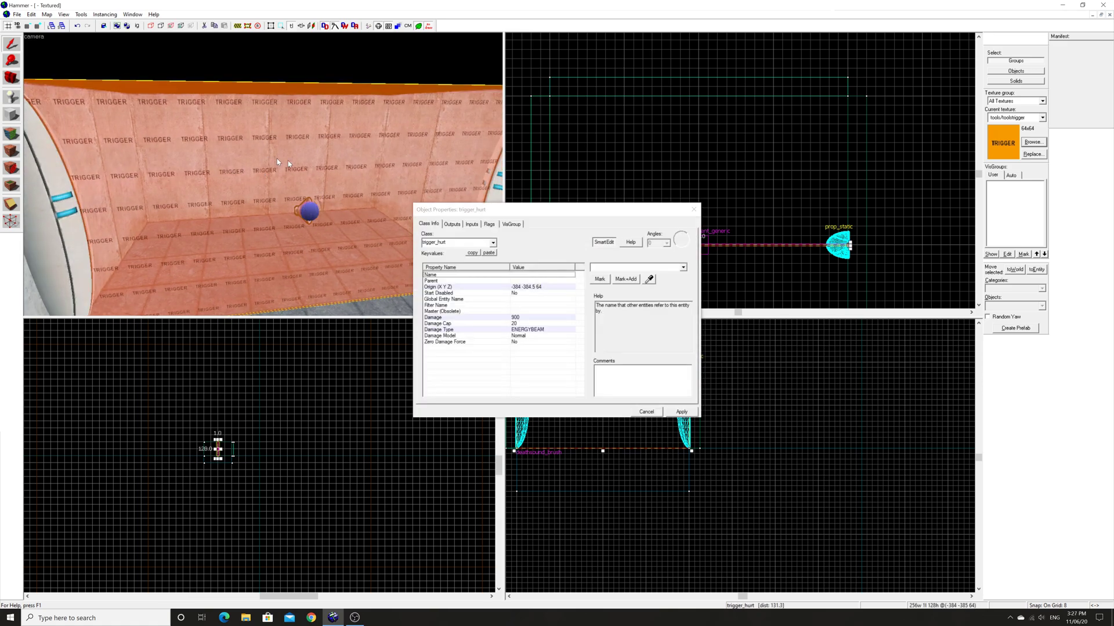
click(492, 243)
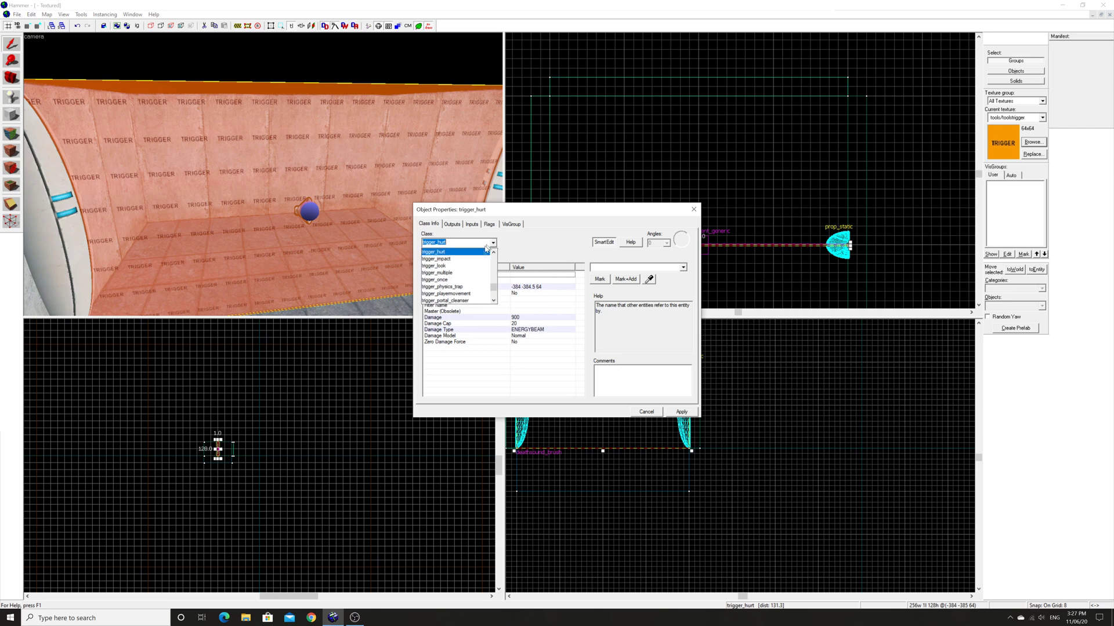
click(447, 287)
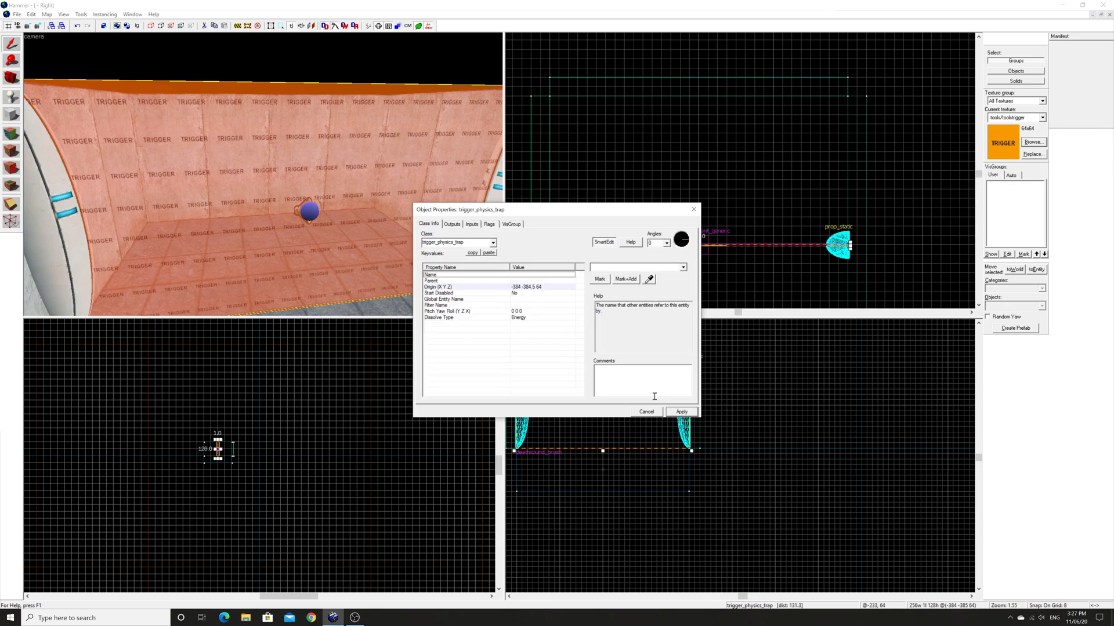
Set the trigger_physics_trap's Dissolve Type to Heavy electrical and apply the change.
click(534, 317)
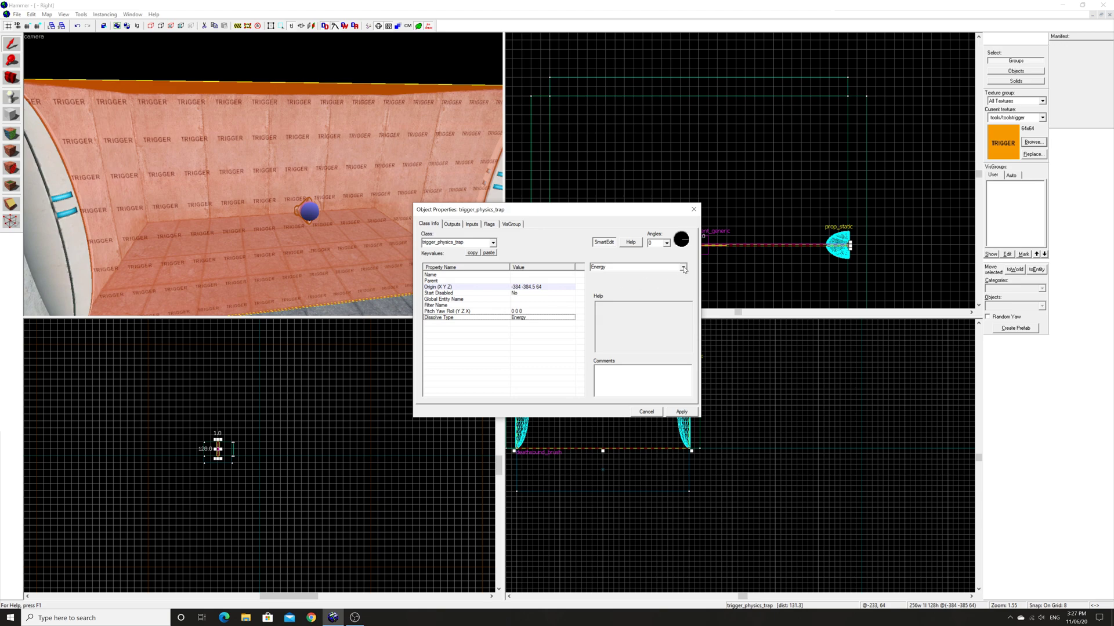
click(683, 267)
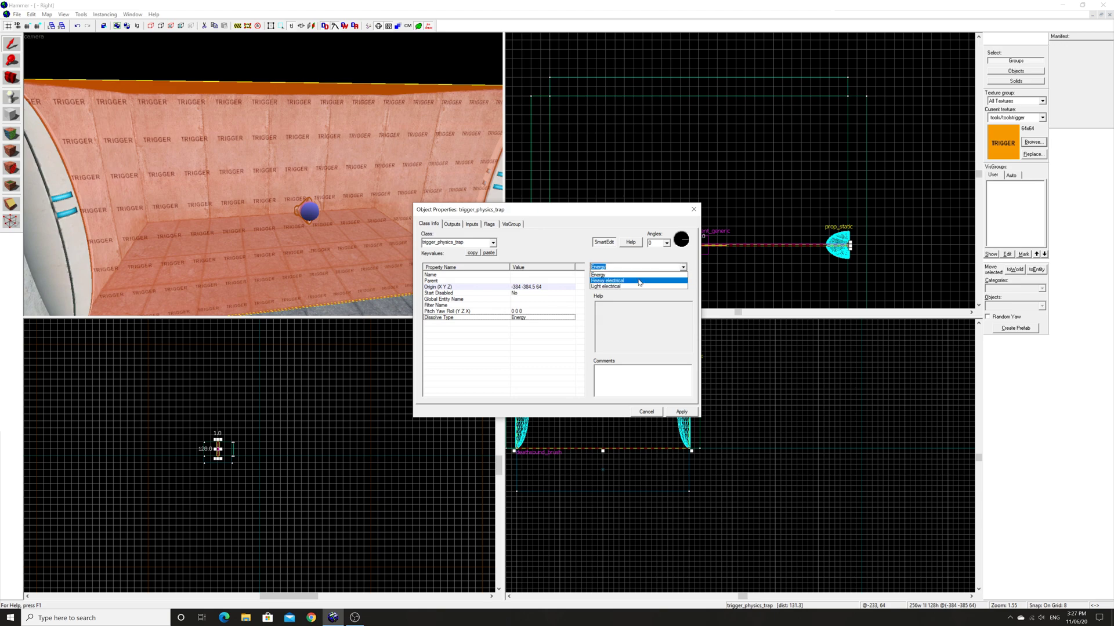
click(640, 282)
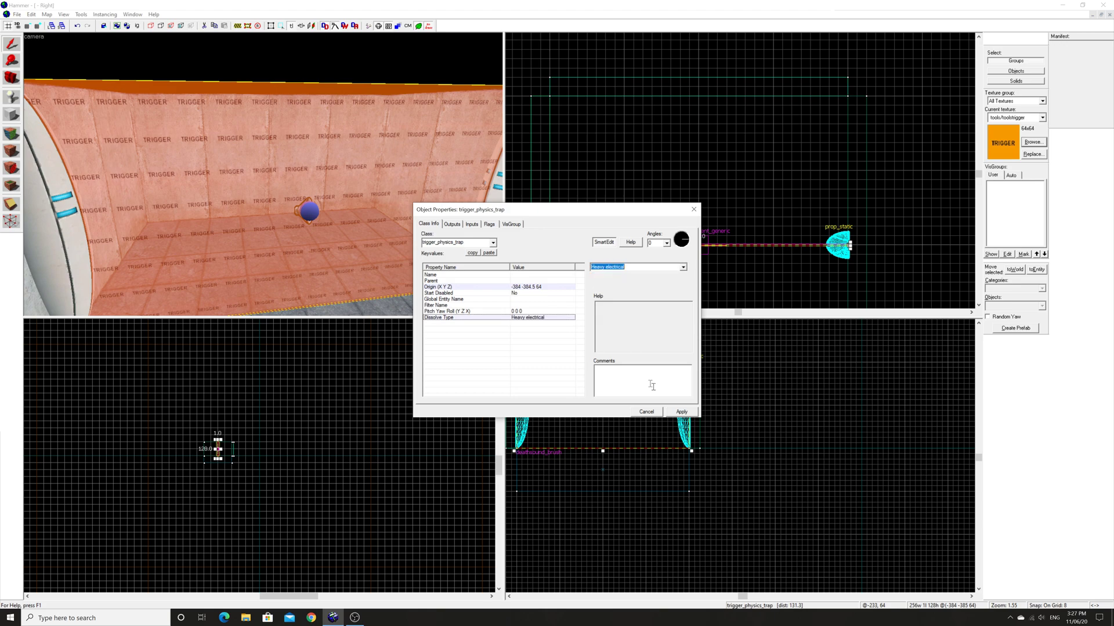
click(682, 412)
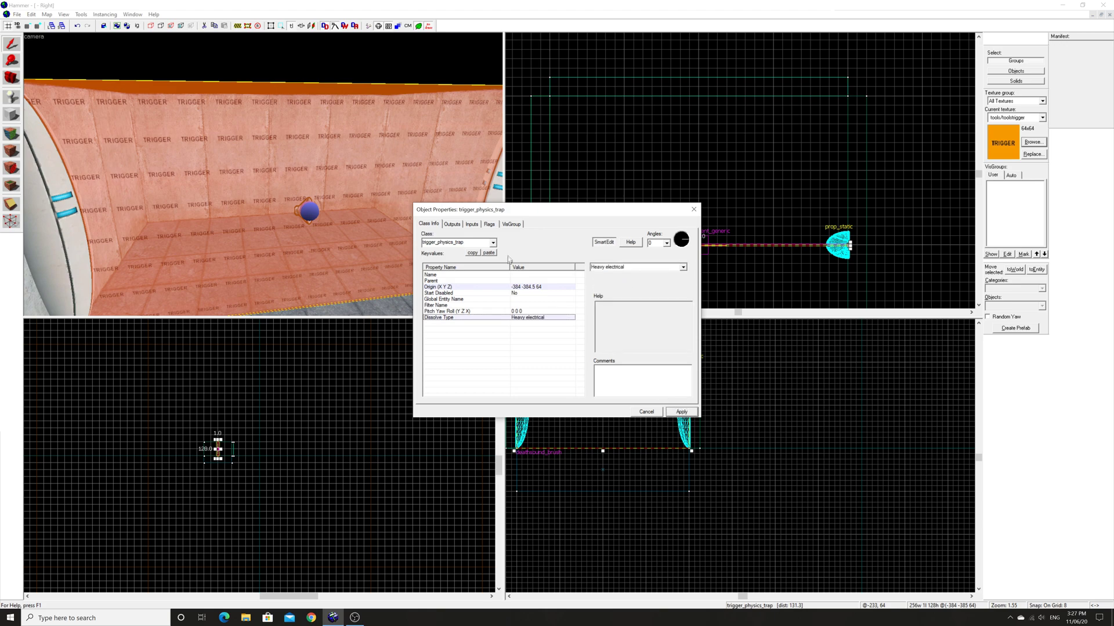
Enable the Pushables and Physics Objects flags on the trigger_physics_trap, apply them and return to its class properties.
click(491, 224)
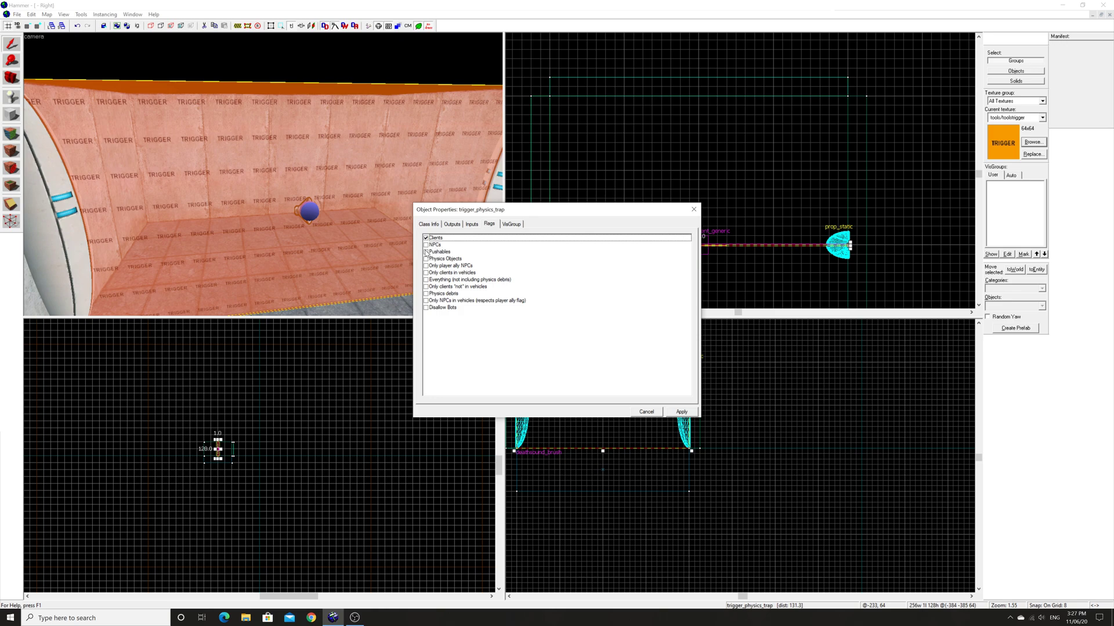
click(426, 252)
click(425, 259)
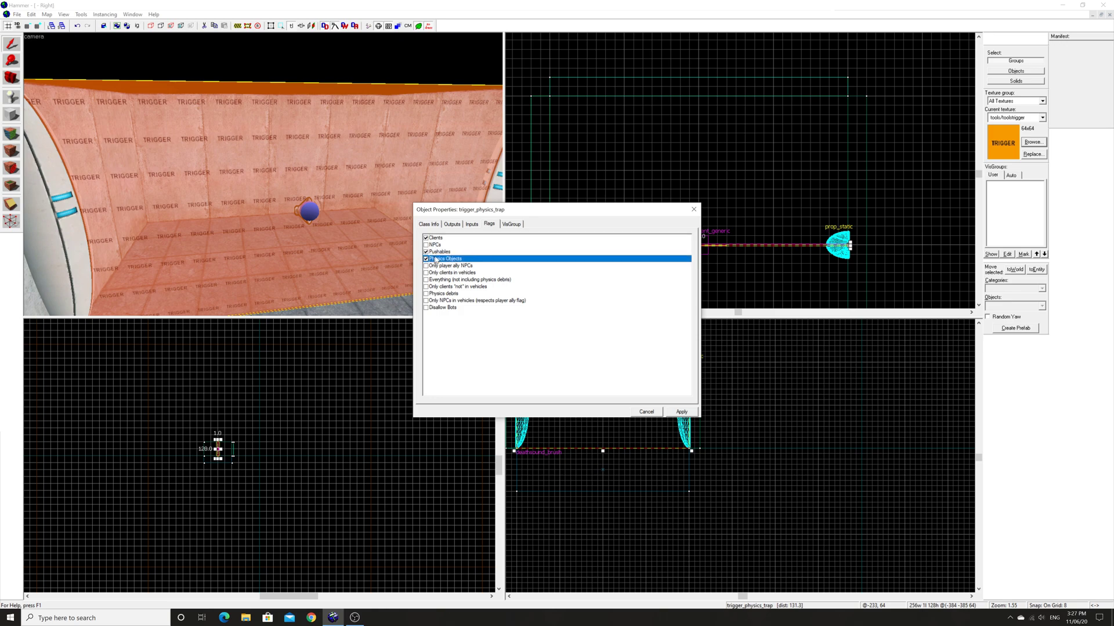
click(687, 415)
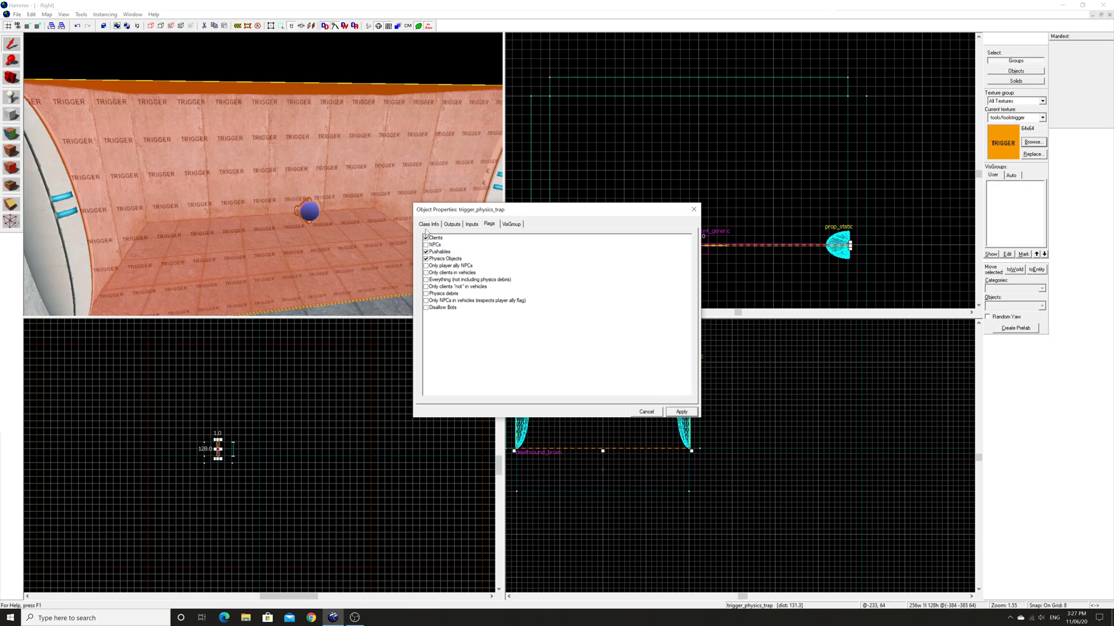
click(429, 224)
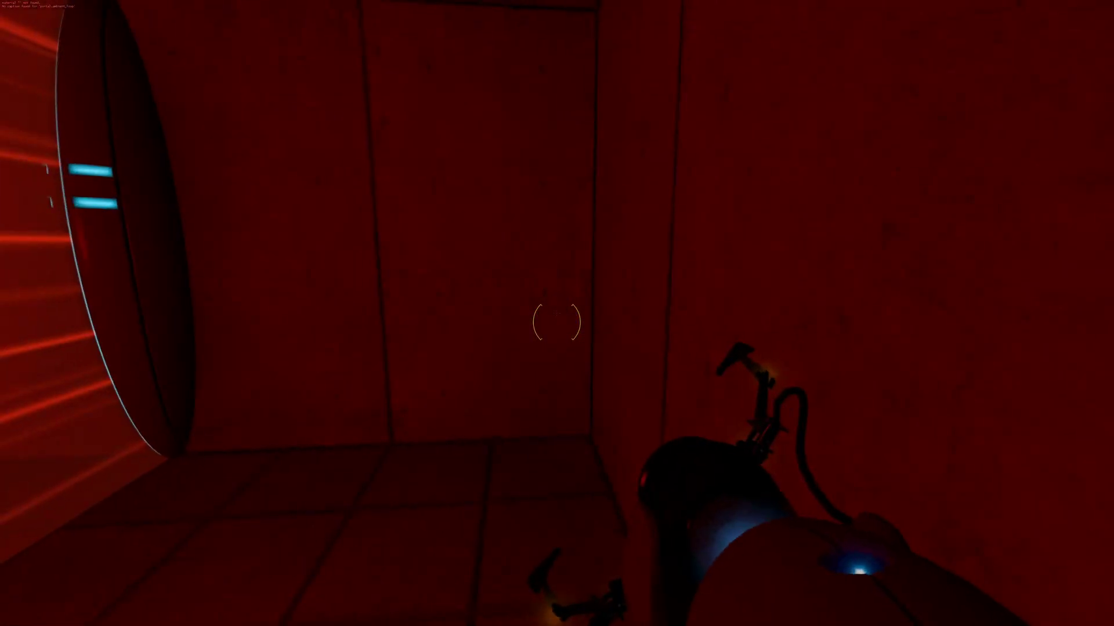
Test the updated grill in game, firing a portal at the wall beside it and moving forward.
right_click(556, 322)
key(w)
key(e)
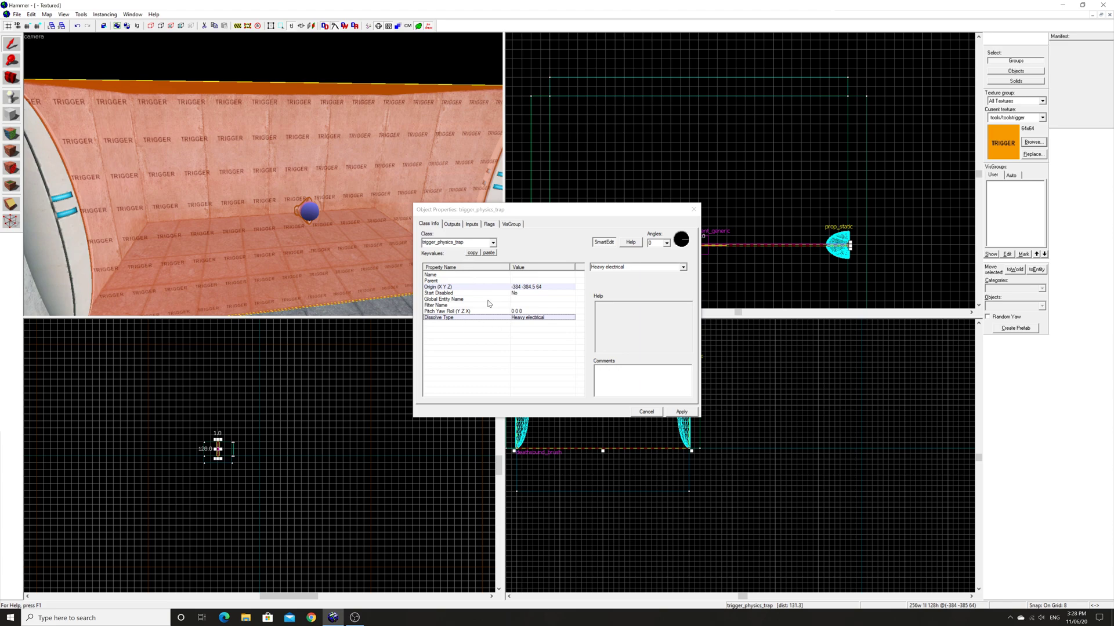
Close the trigger_physics_trap's properties and clear the selection.
click(693, 210)
key(z)
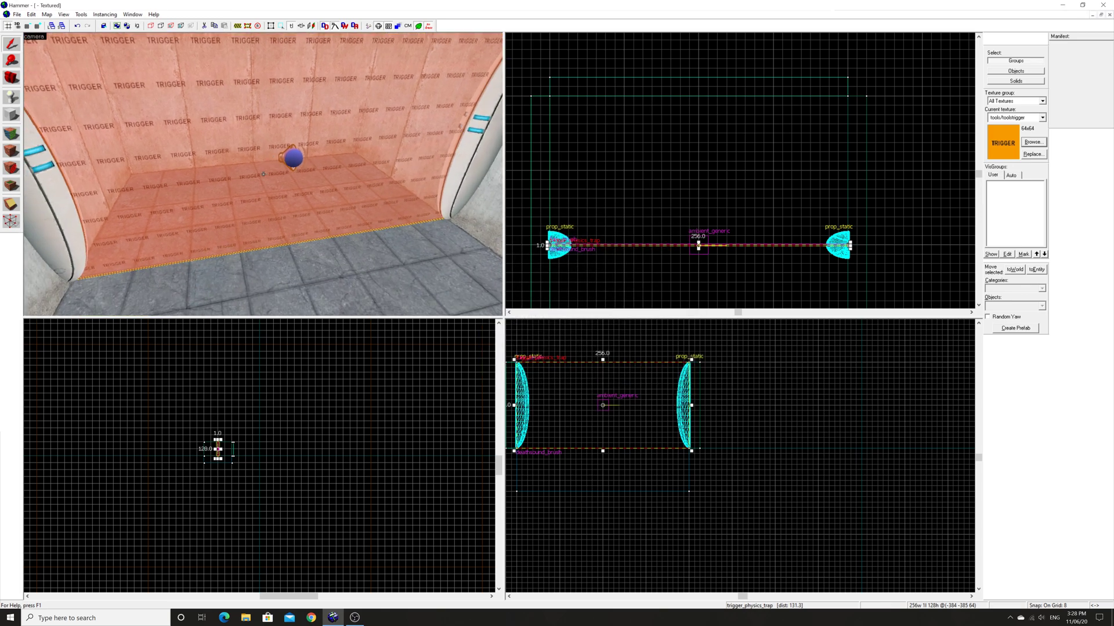
key(s)
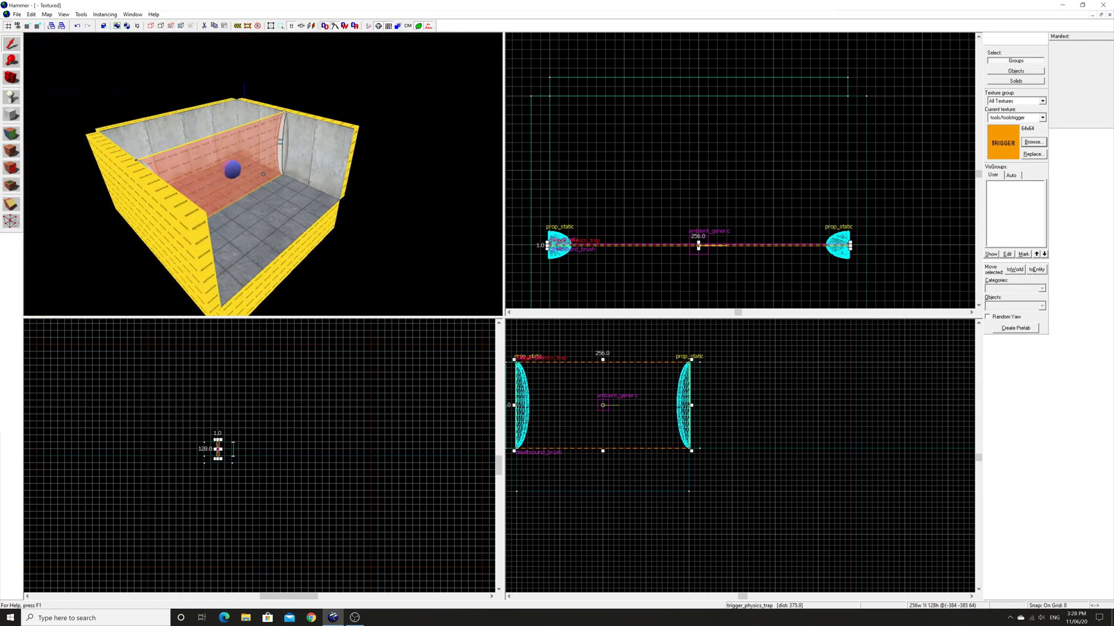
key(w)
key(Escape)
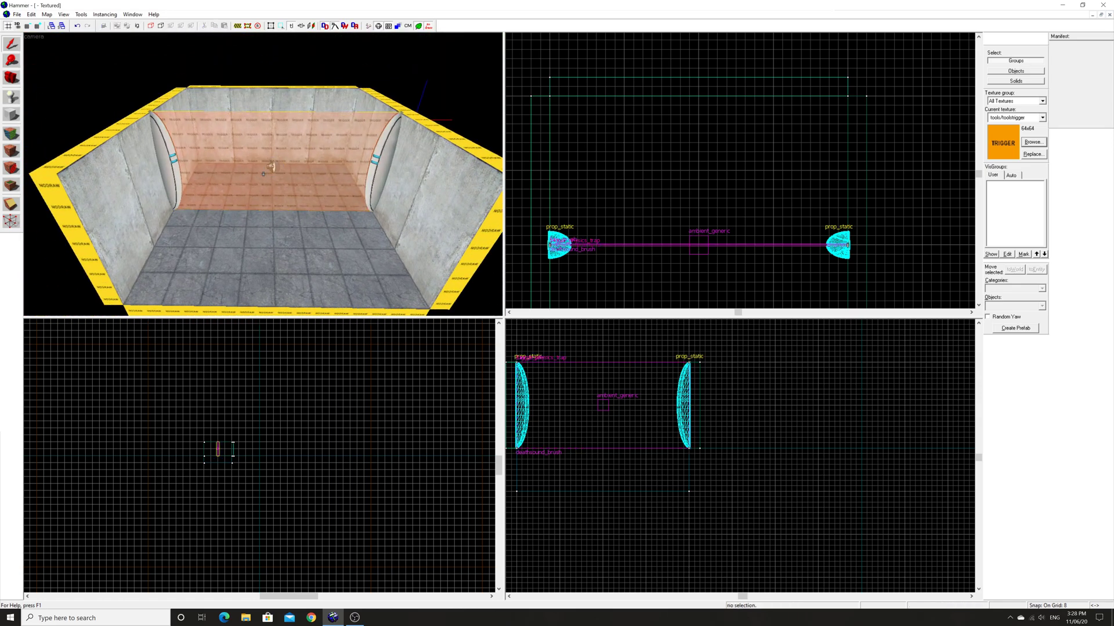
key(d)
key(z)
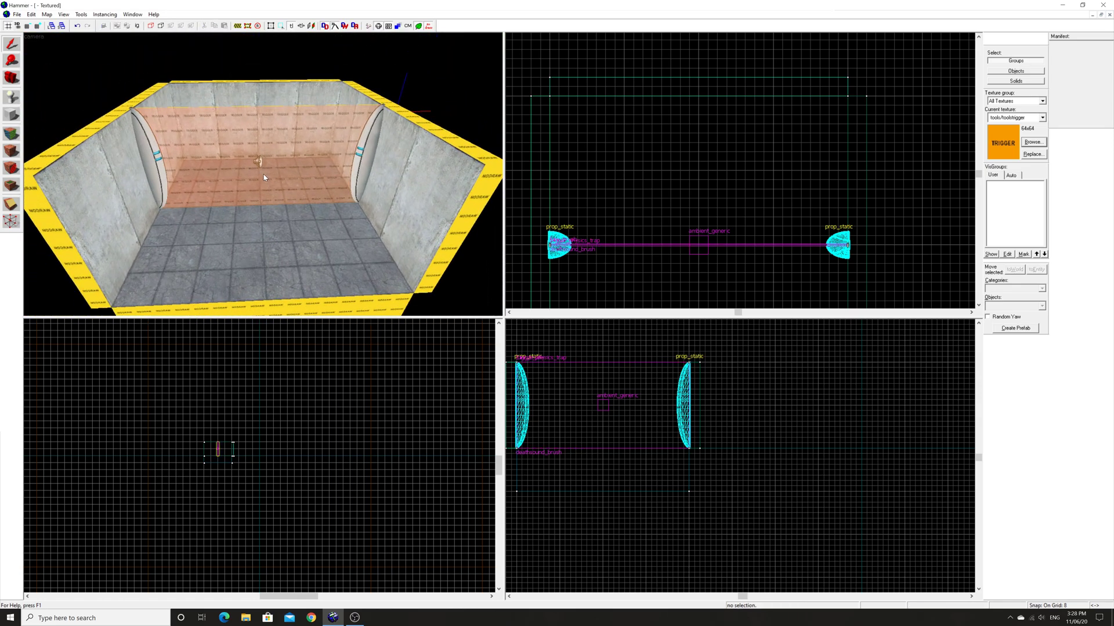